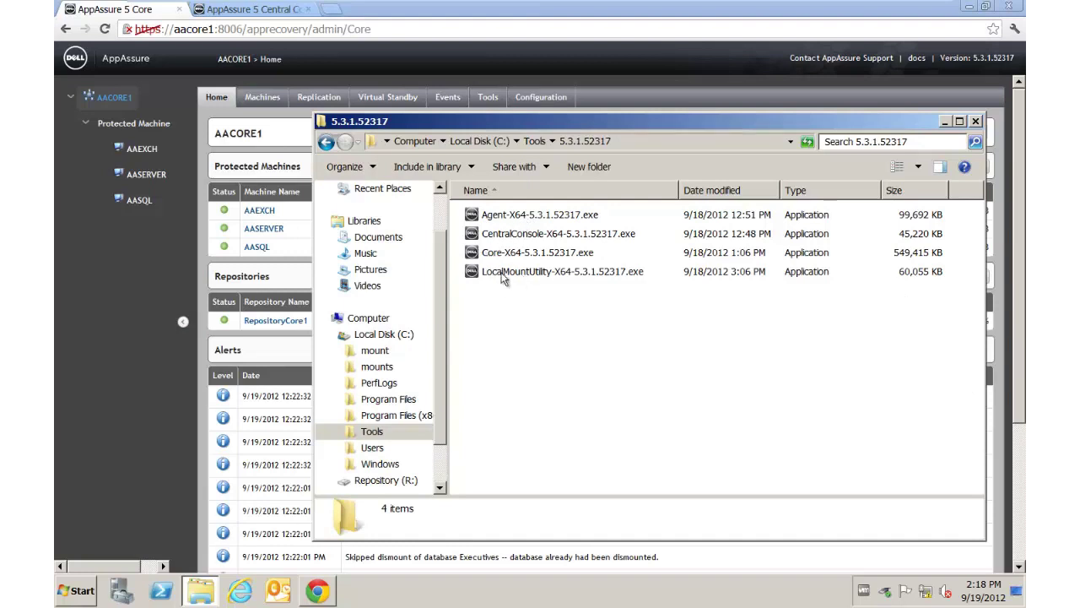
Install the Local Mount Utility from LocalMountUtility-X64-5.3.1.52317.exe, accepting the license agreement and keeping the default installation options.
right_click(532, 277)
click(559, 281)
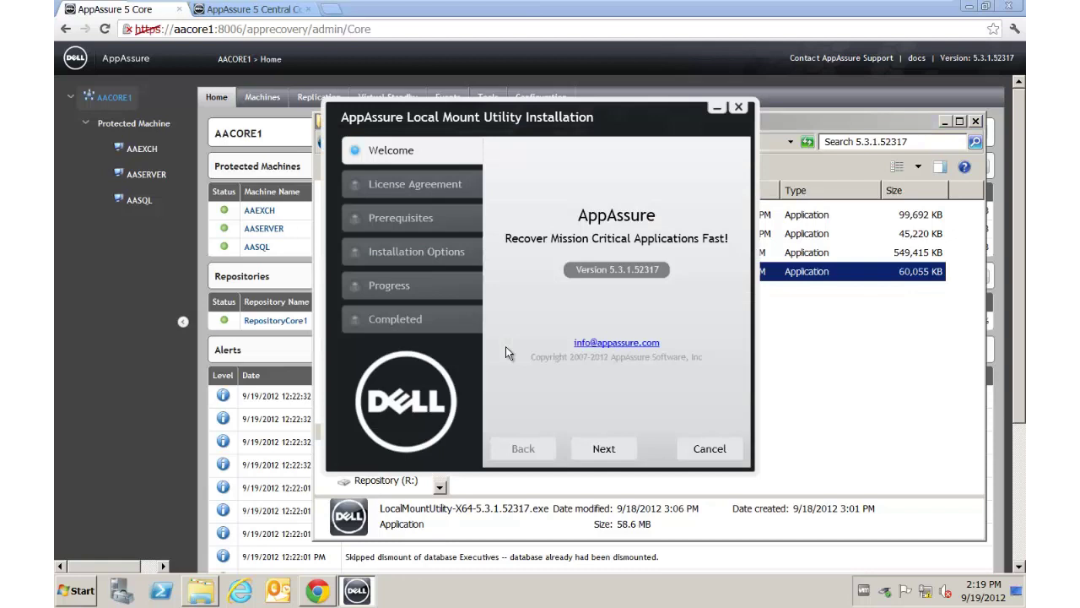
click(603, 450)
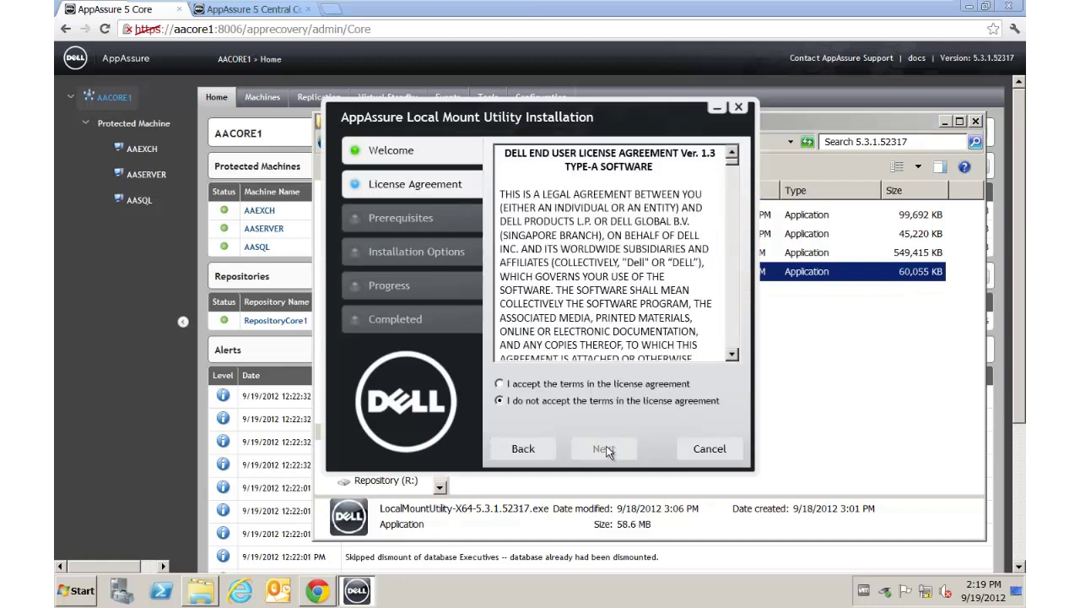
click(499, 383)
click(611, 450)
click(605, 447)
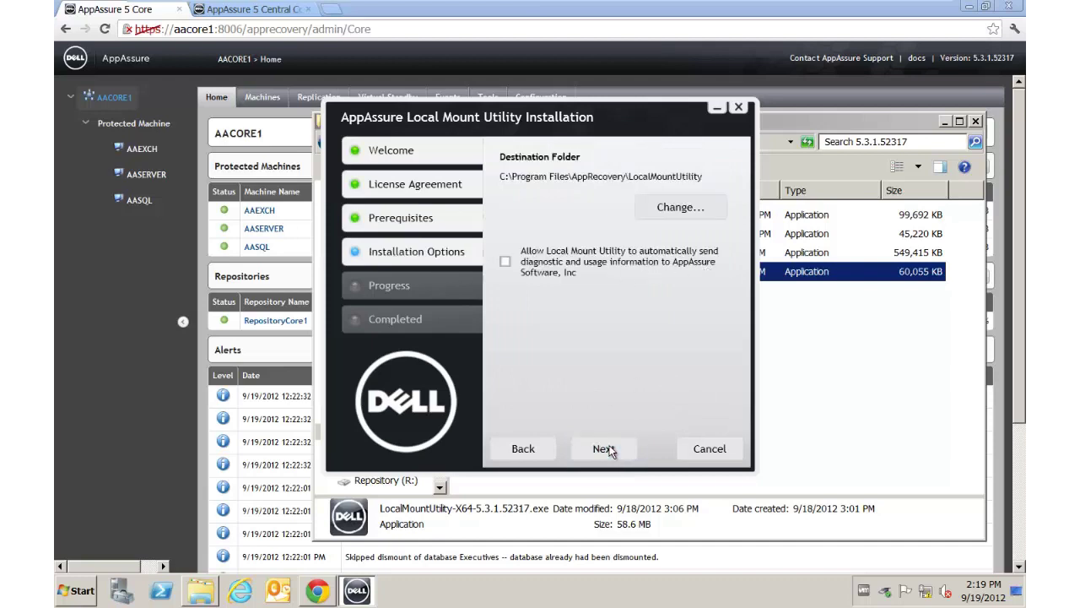
click(612, 449)
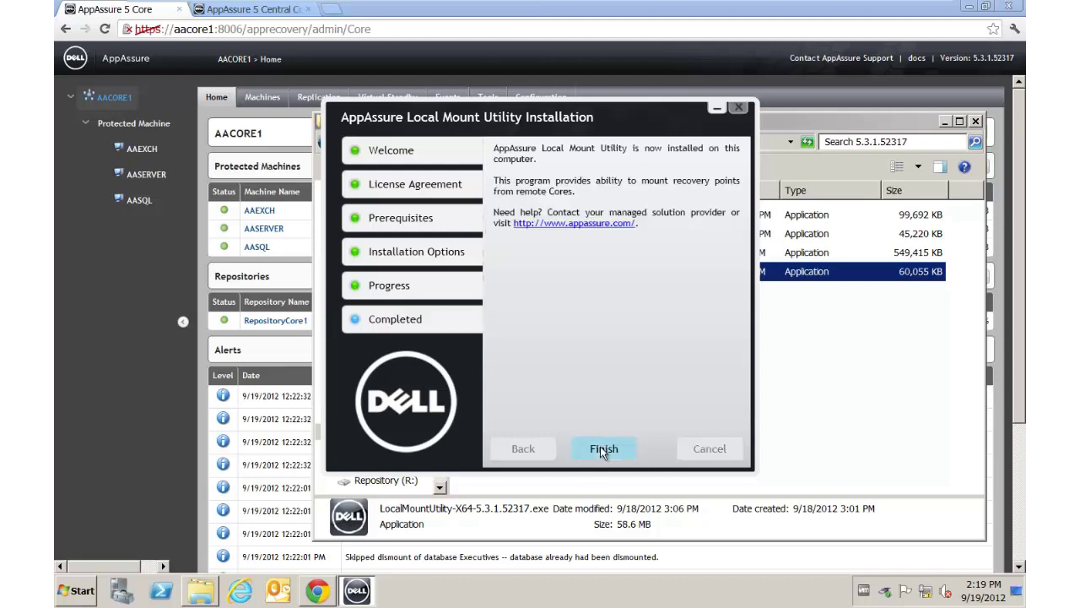
click(614, 448)
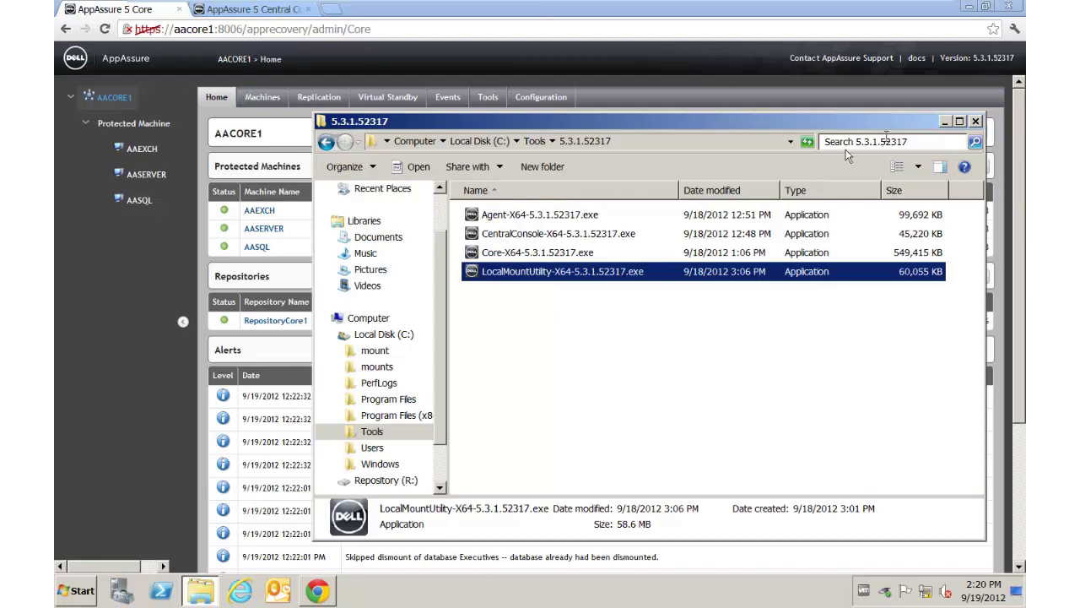
Show the details of AAEXCH's newest recovery point in the AppAssure Core console.
click(945, 123)
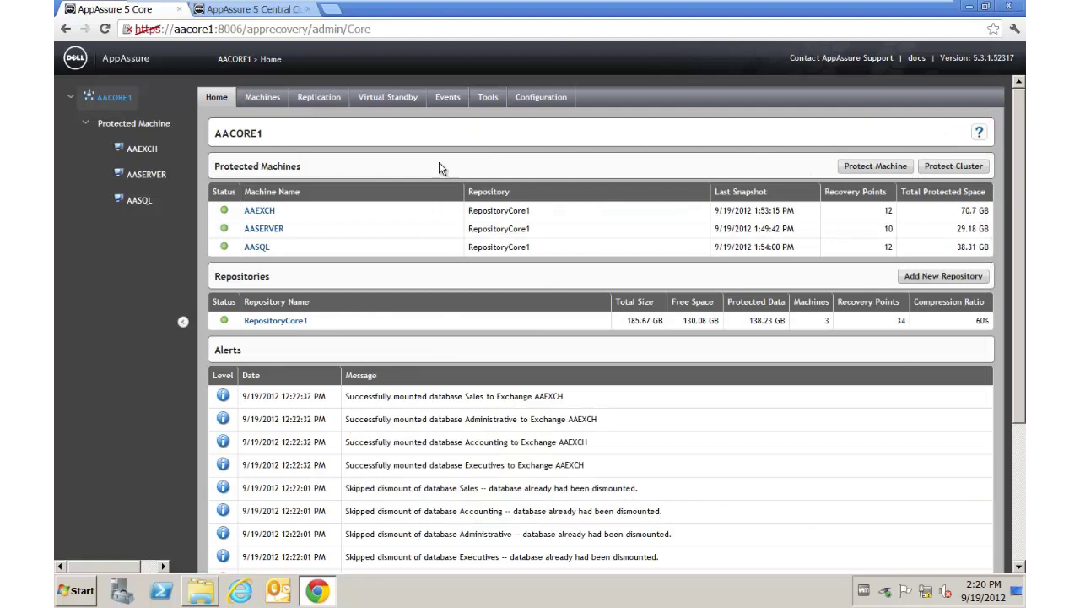
click(262, 213)
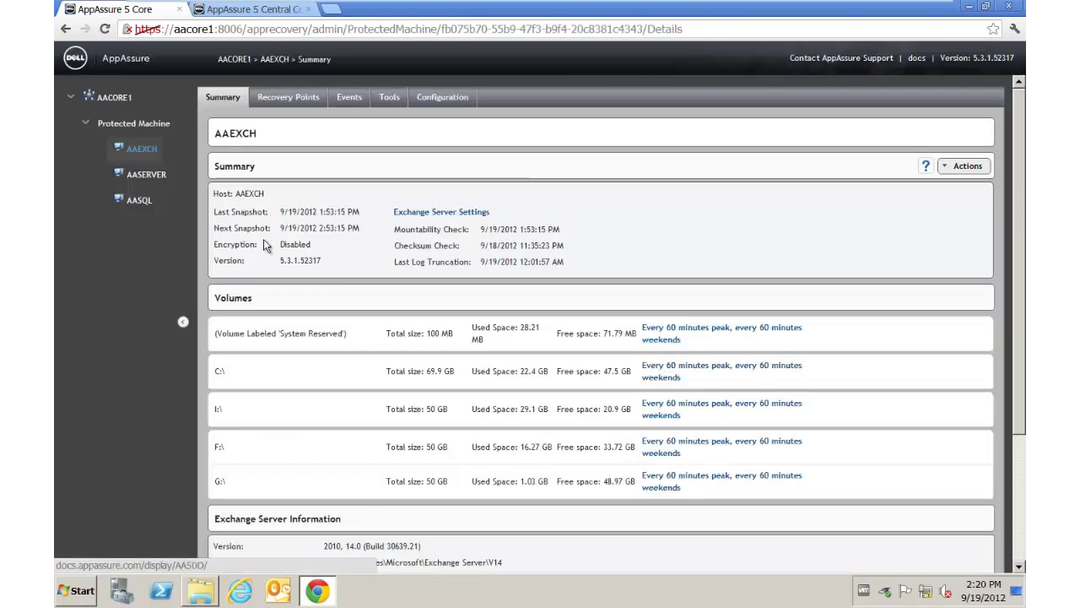
click(274, 101)
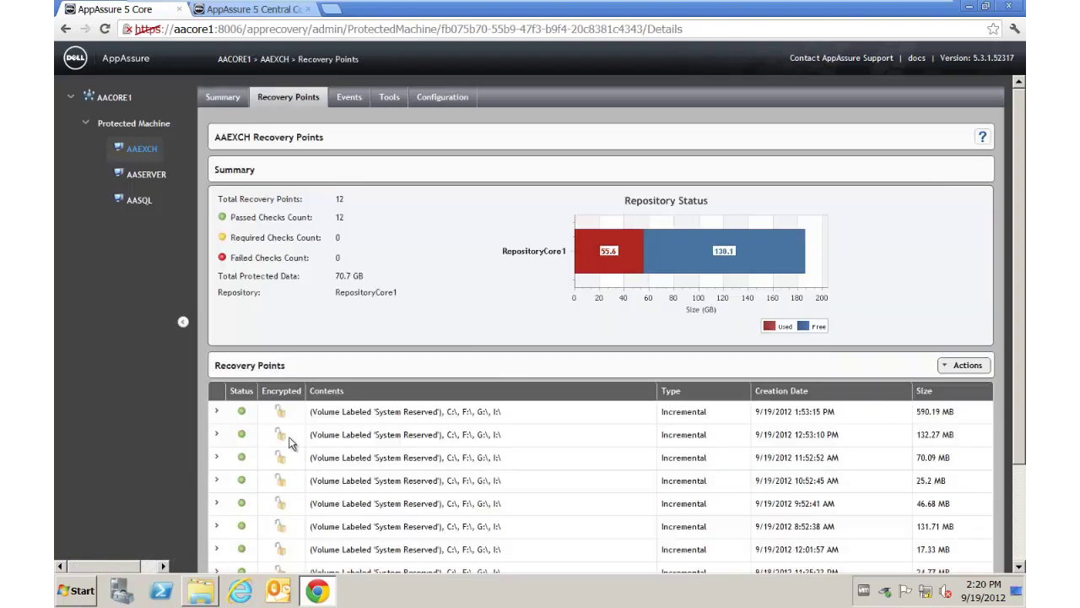
click(217, 412)
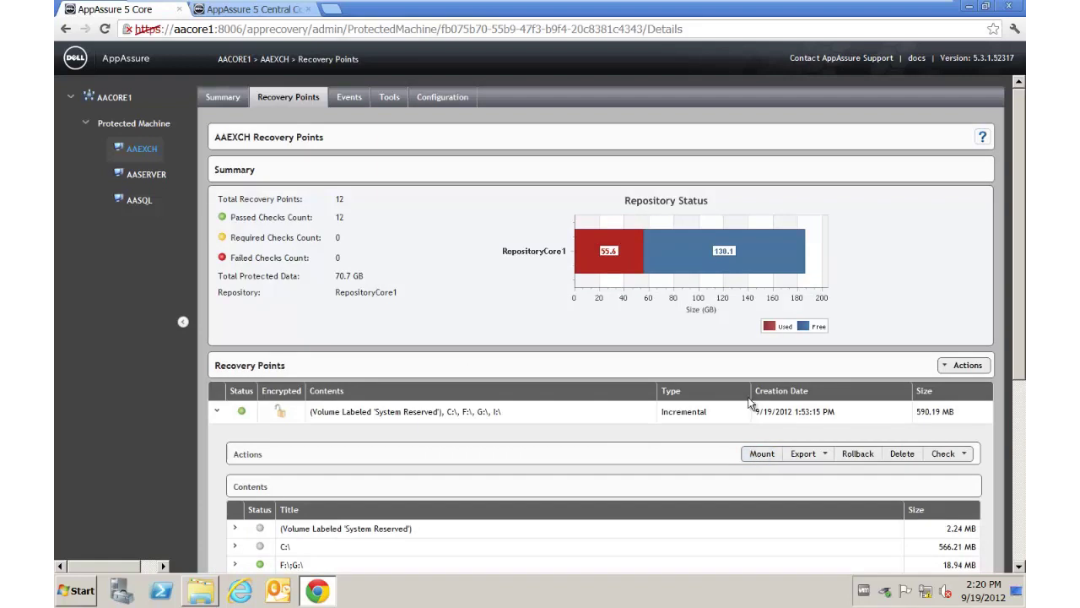
Launch the Local Mount Utility from the desktop and expand the localhost core's protected machines.
click(970, 8)
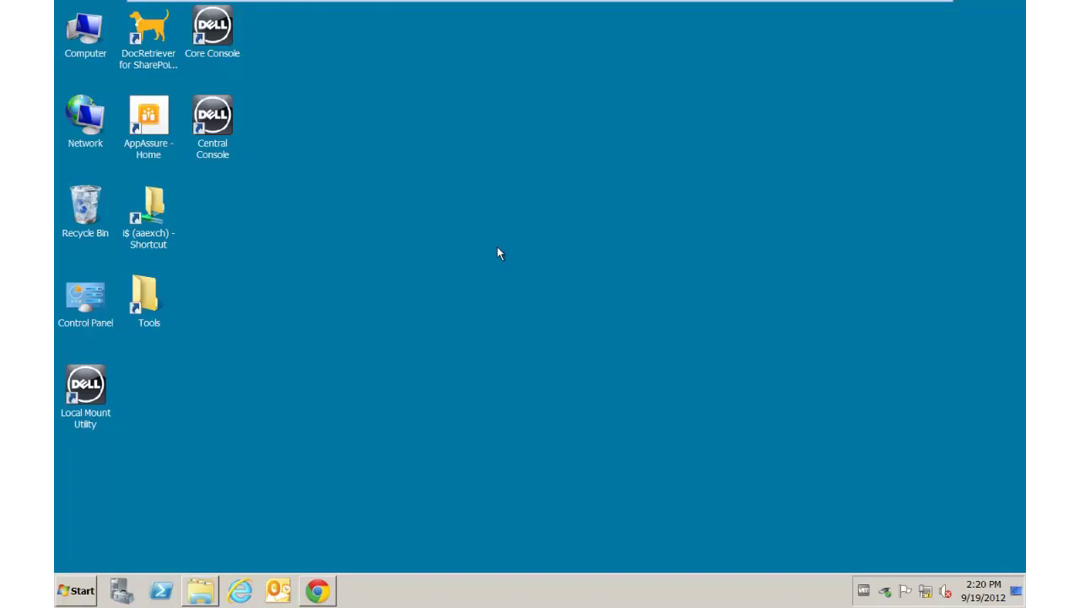
click(91, 385)
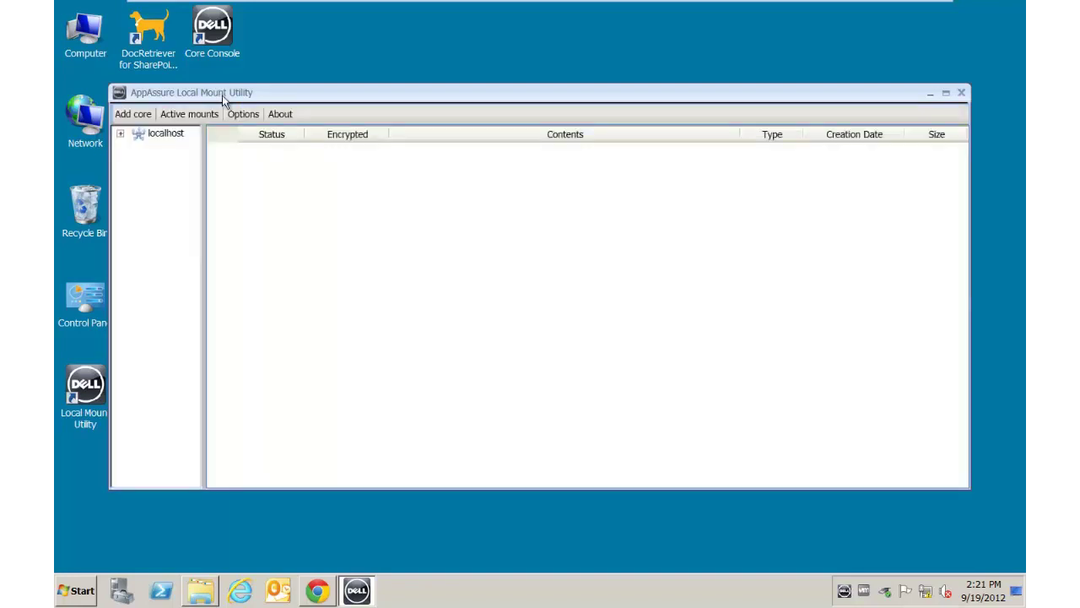
click(120, 133)
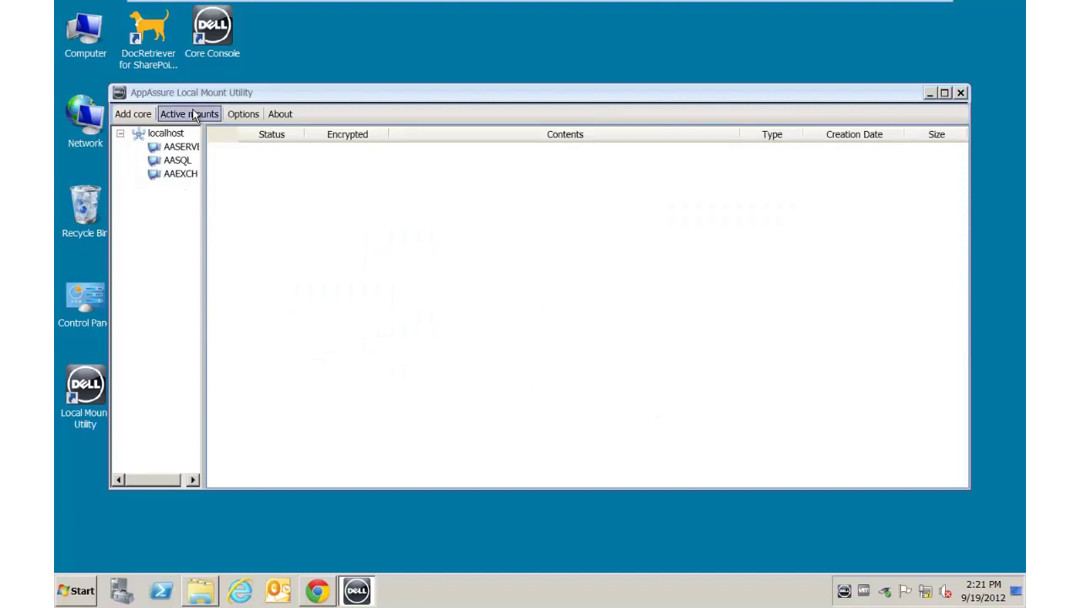
Set the default mount point directory to C:\Mounts in the Local Mount Utility options.
click(240, 115)
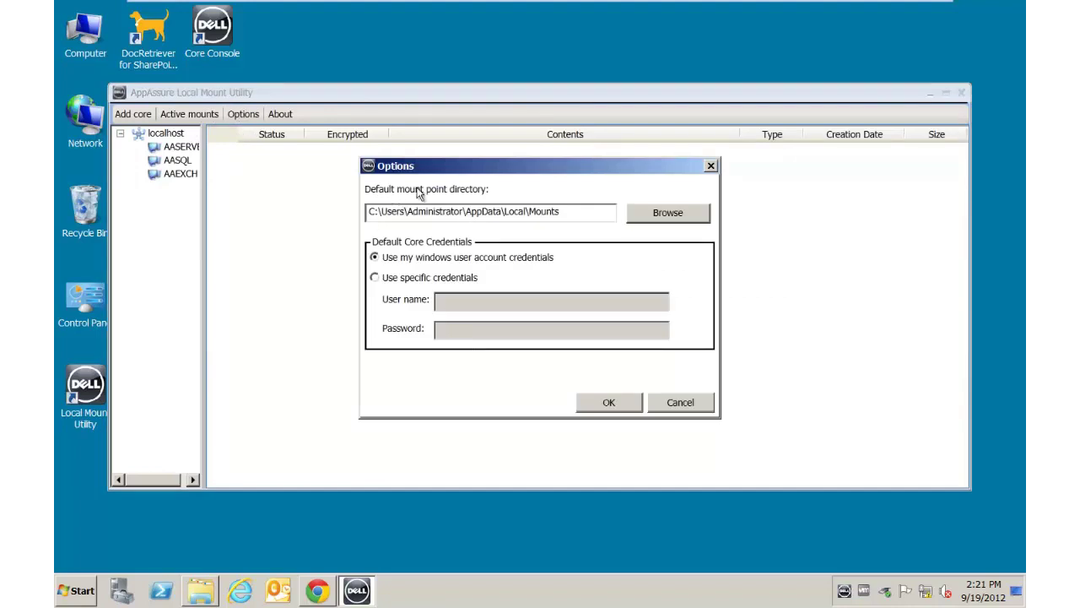
mouse_move(370, 211)
mouse_down()
mouse_move(561, 212)
mouse_move(381, 211)
mouse_up()
click(530, 211)
key(Delete)
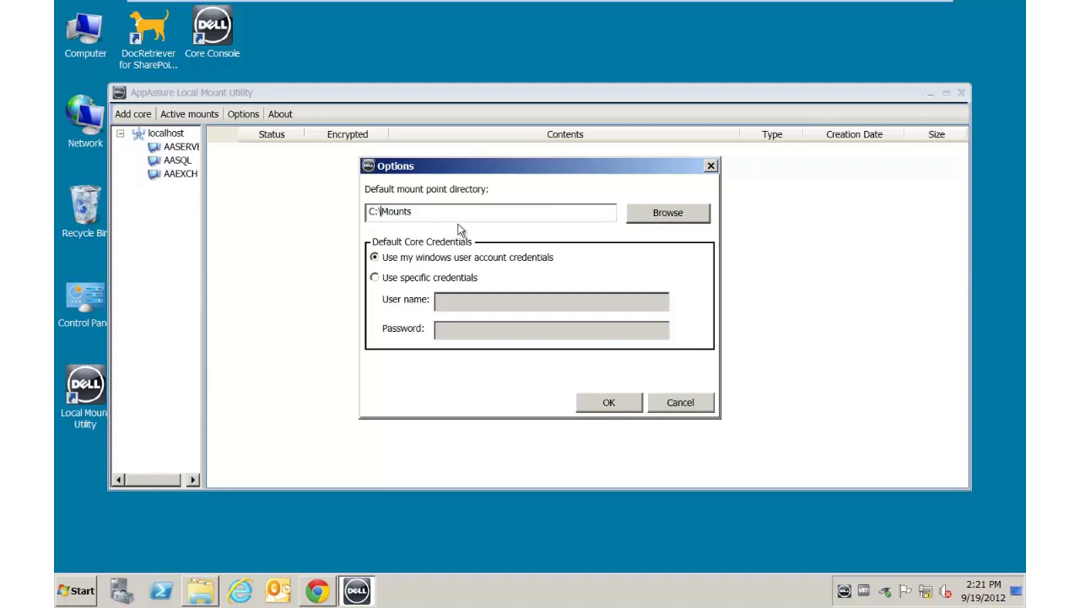
click(611, 404)
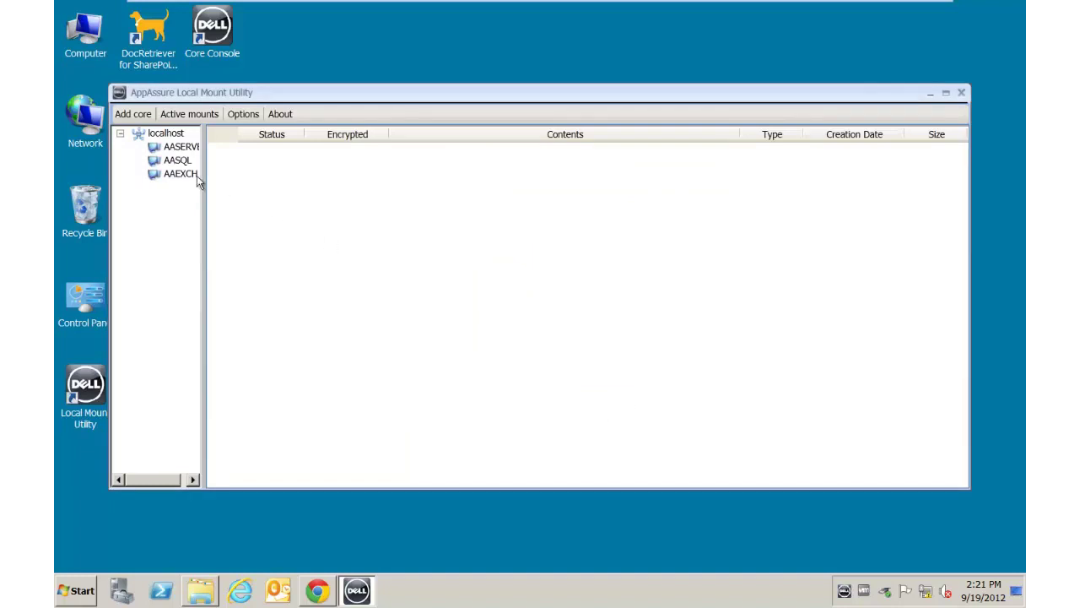
Expand AAEXCH's 9/18/2012 11:35 PM recovery point down to the Exchange databases on volume F:\.
click(169, 173)
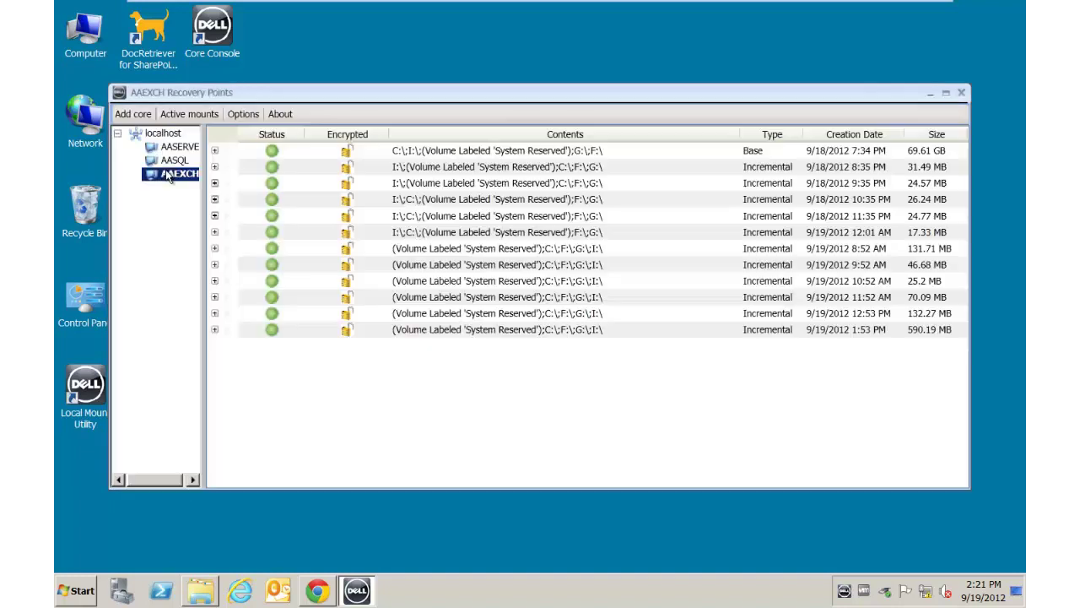
drag(203, 177, 237, 177)
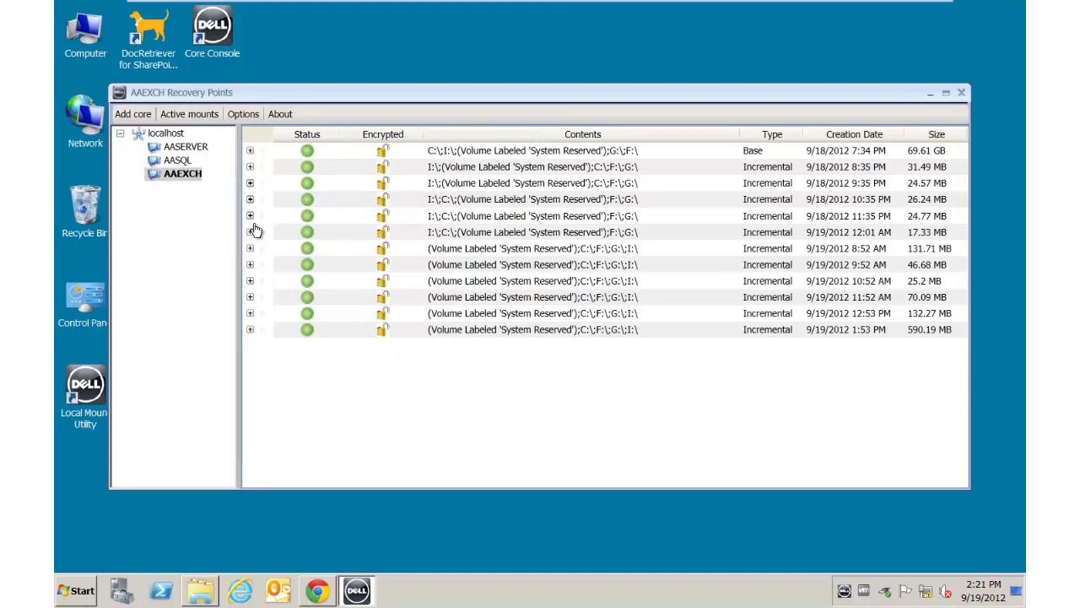
click(250, 216)
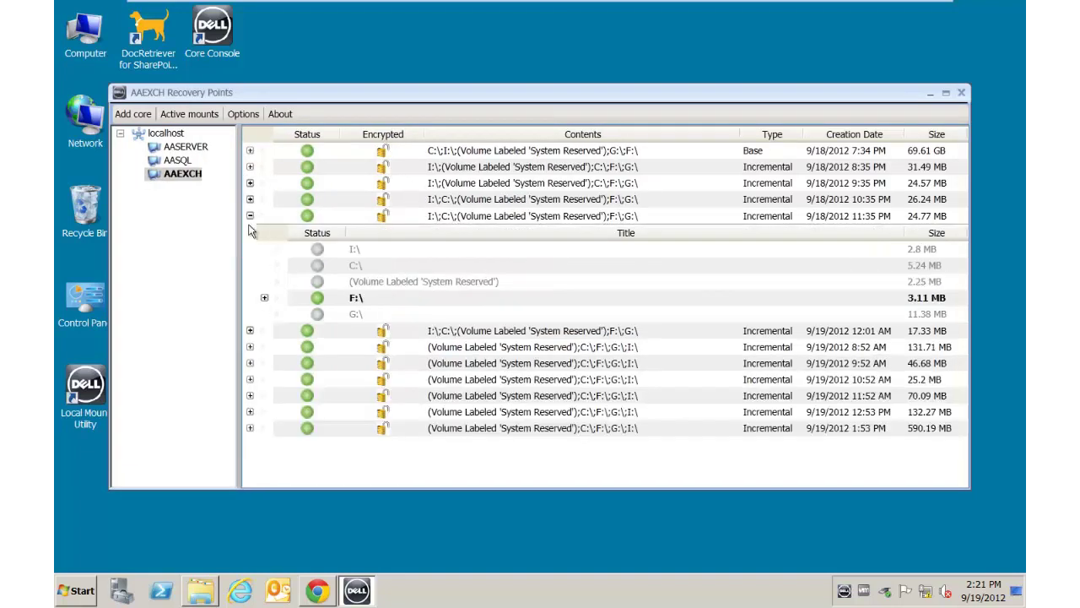
click(264, 298)
click(384, 331)
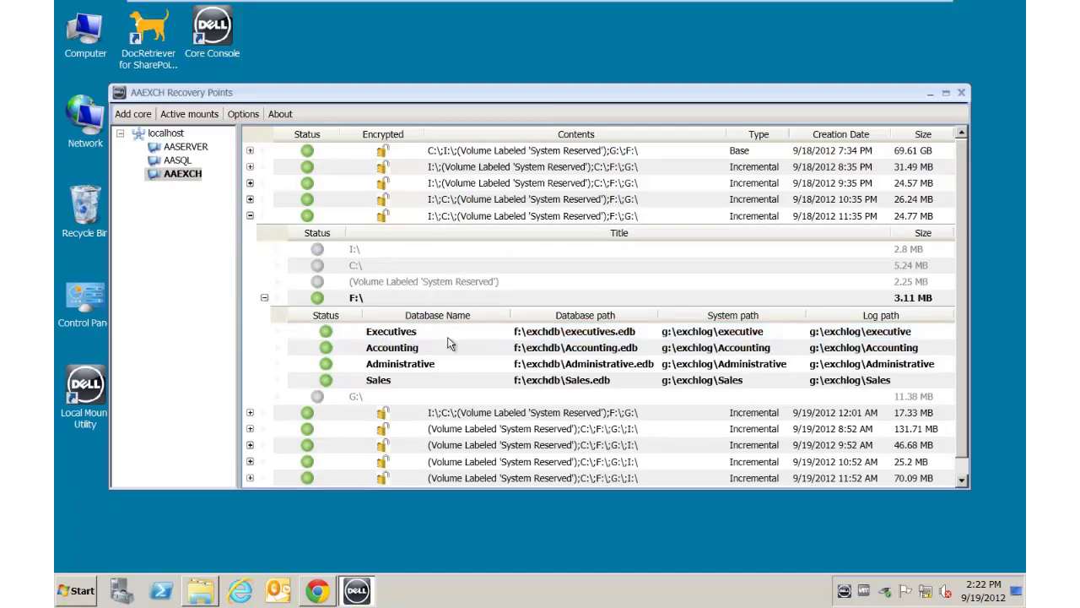
Open the Executives database in Mailbox Restore using DSM_UI.exe, then close Mailbox Restore.
double_click(445, 340)
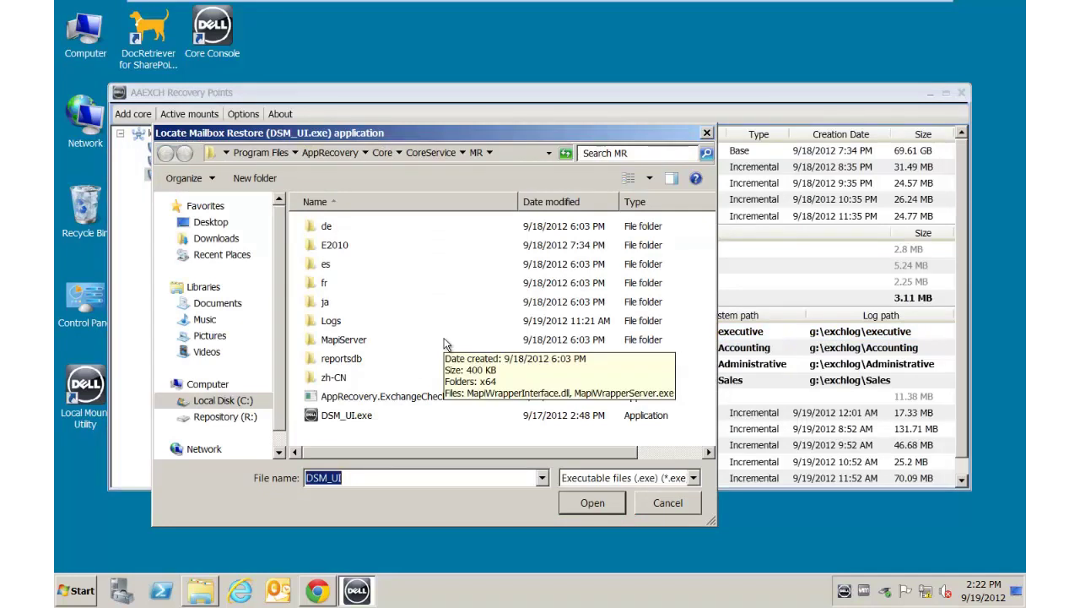
click(334, 417)
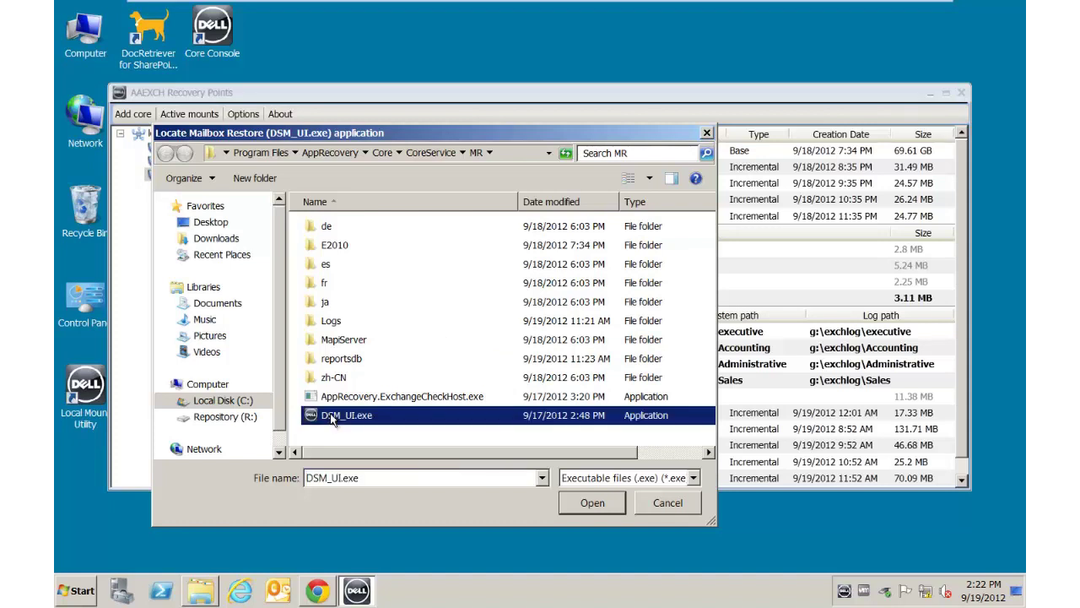
click(595, 506)
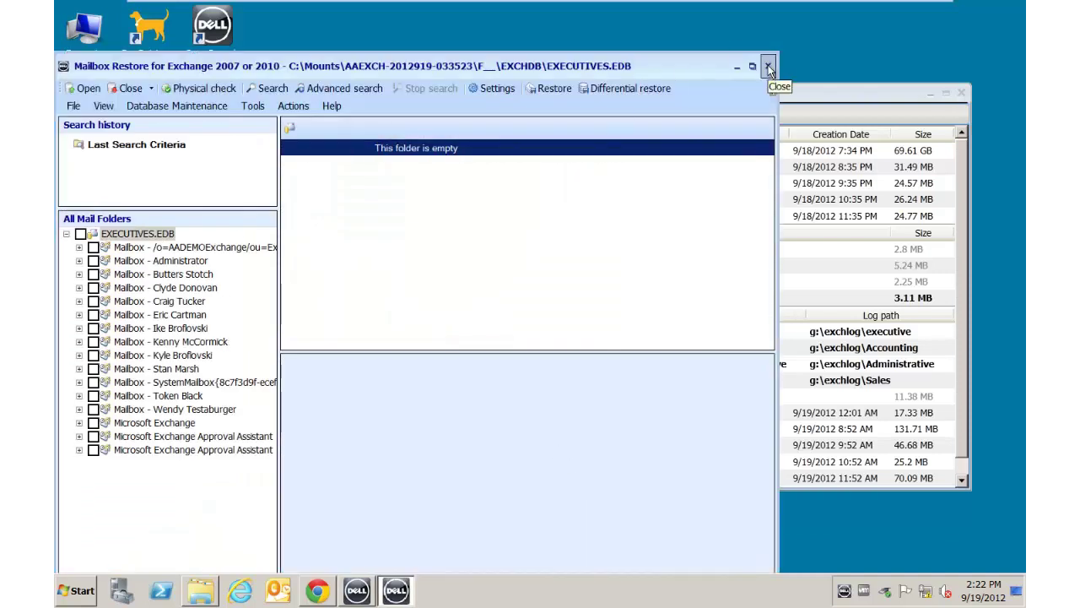
click(769, 65)
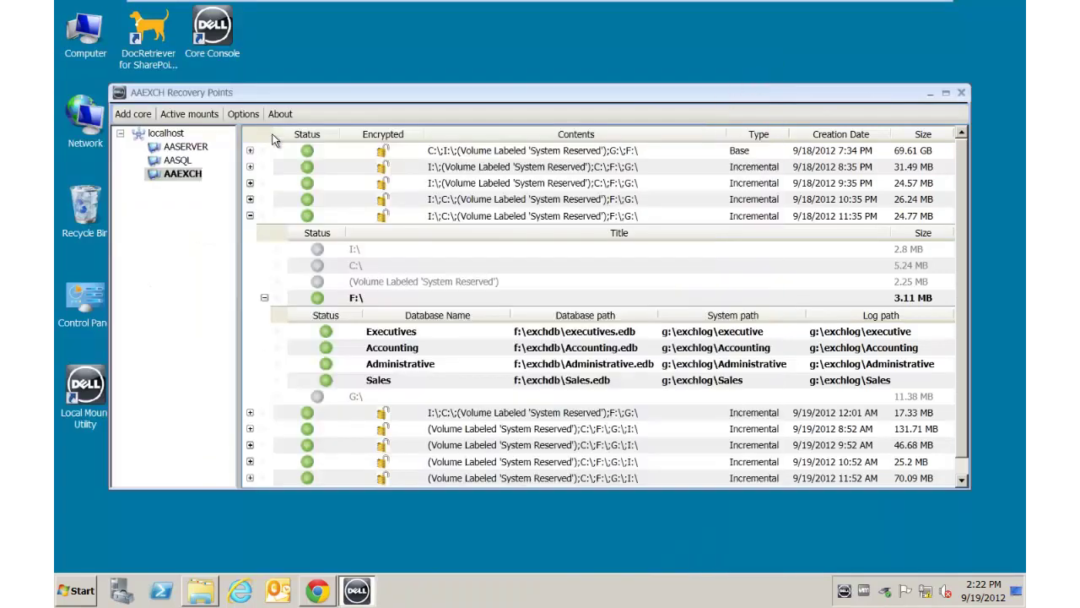
Dismount all active mounts in the Local Mount Utility and close the active mounts window.
click(192, 119)
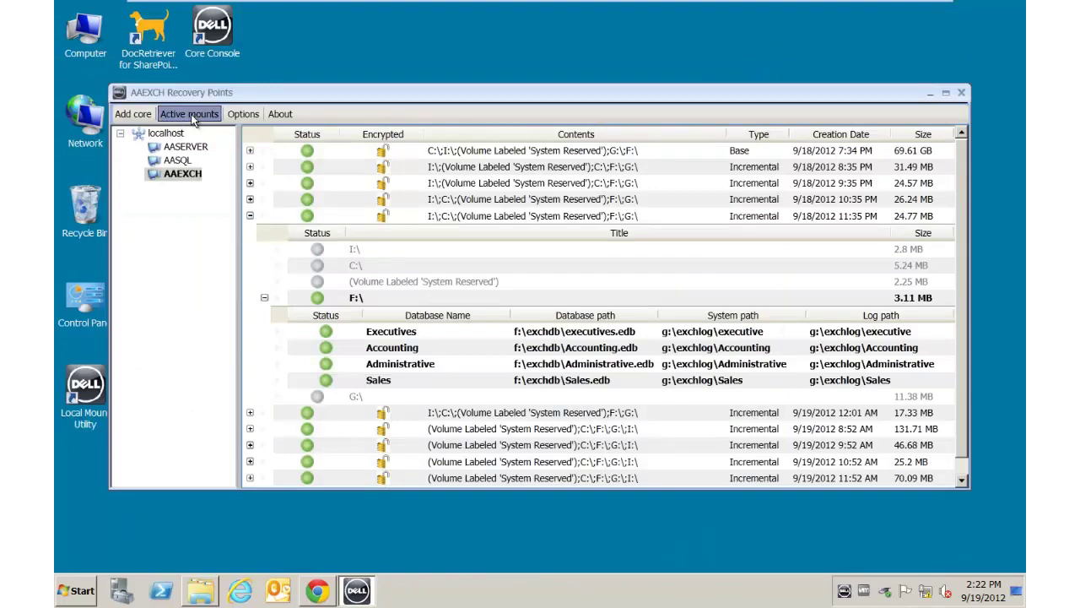
click(839, 451)
click(513, 339)
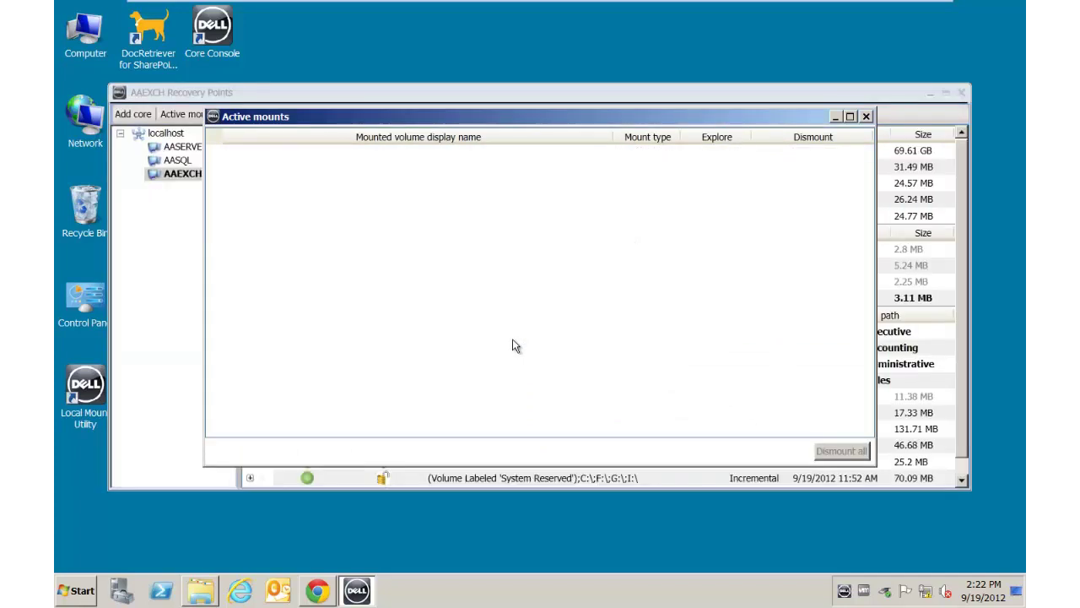
click(866, 116)
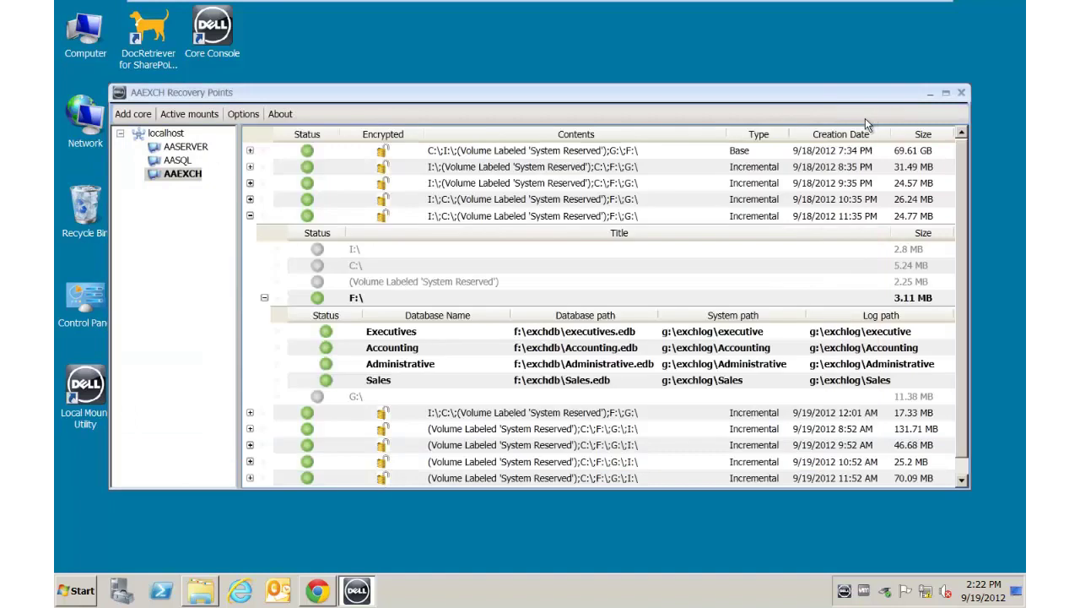
Minimize the Local Mount Utility and view AAEXCH's summary in the AppAssure Core console.
click(252, 217)
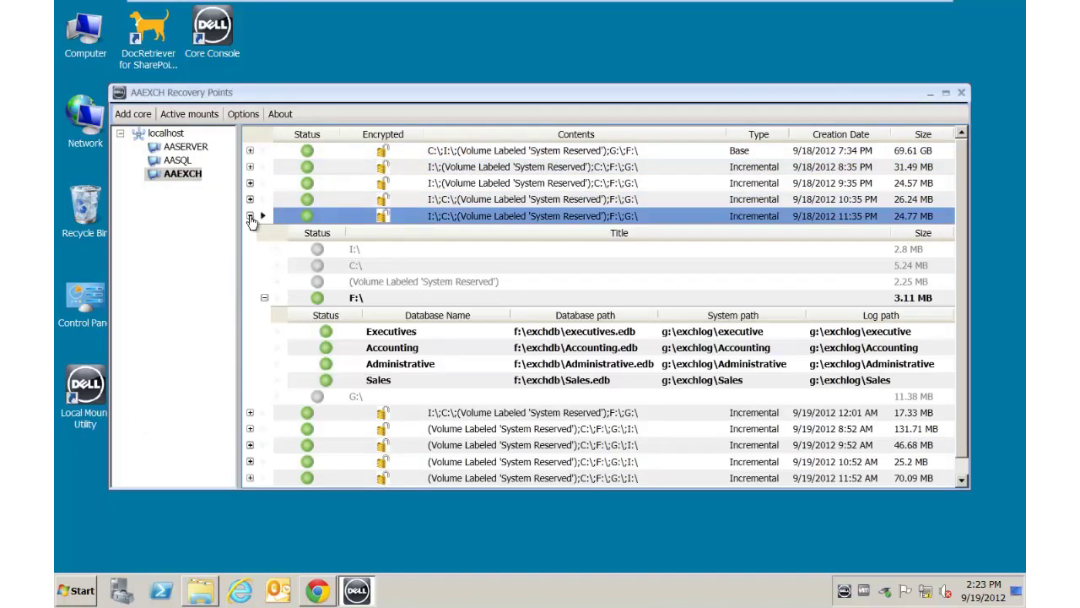
click(931, 94)
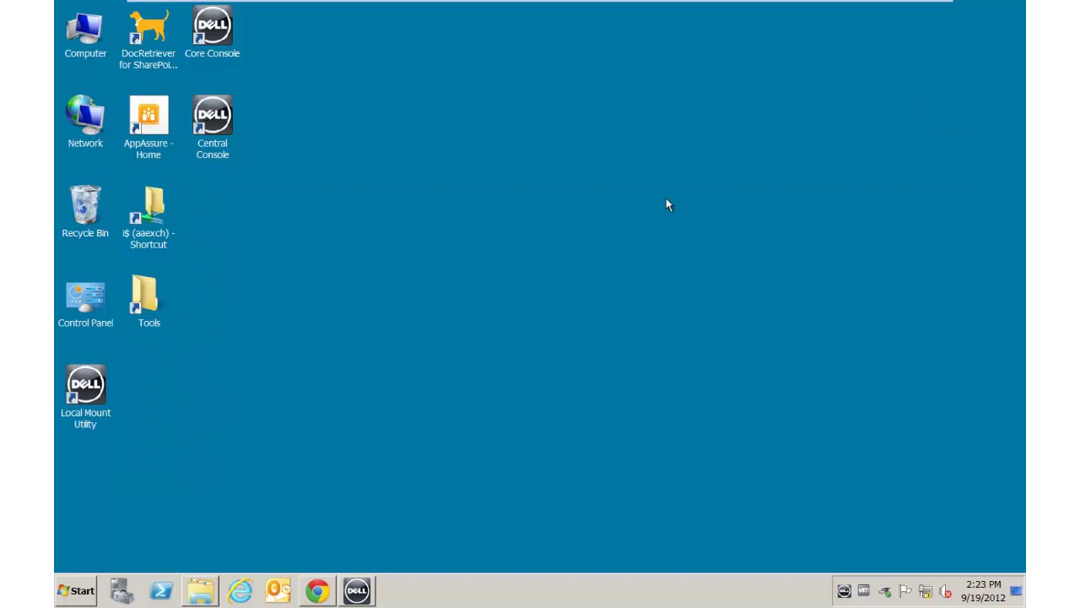
click(318, 591)
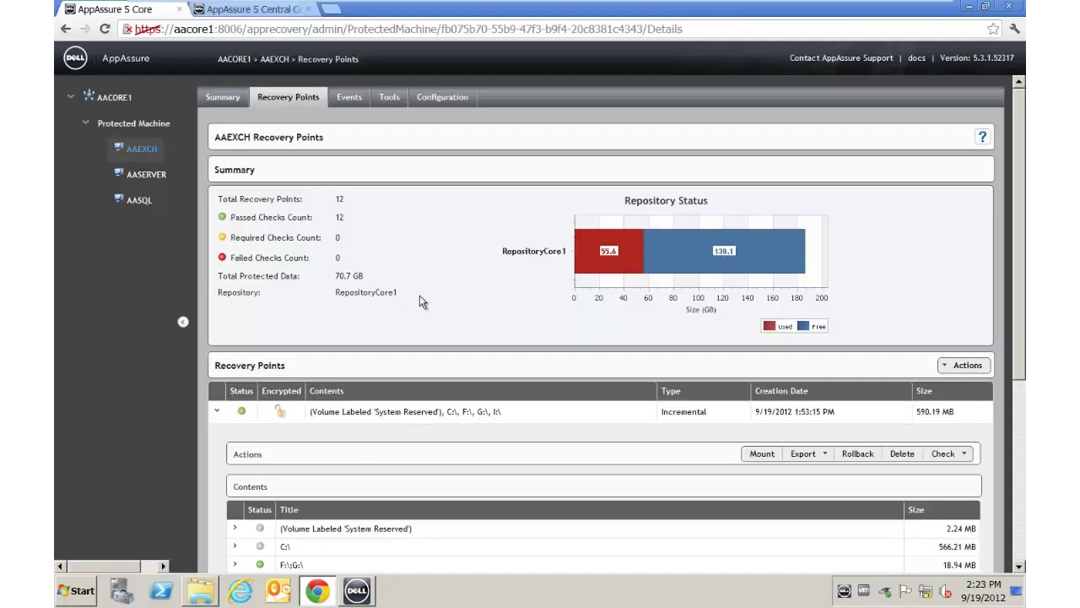
click(220, 97)
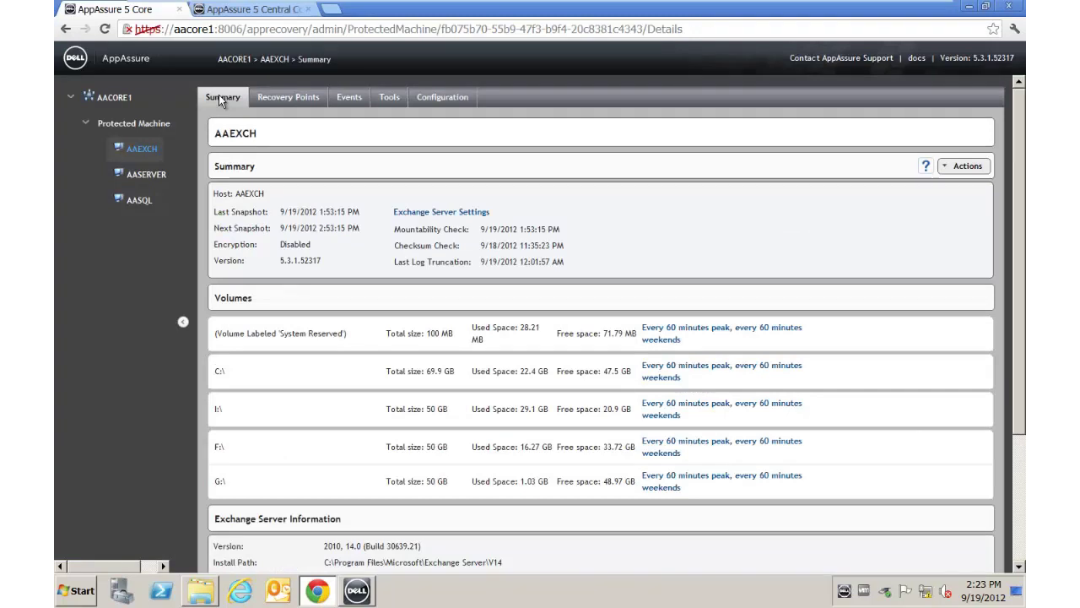
View AACORE1's downloads page with the Agent and Local Mount Utility web installers.
click(115, 98)
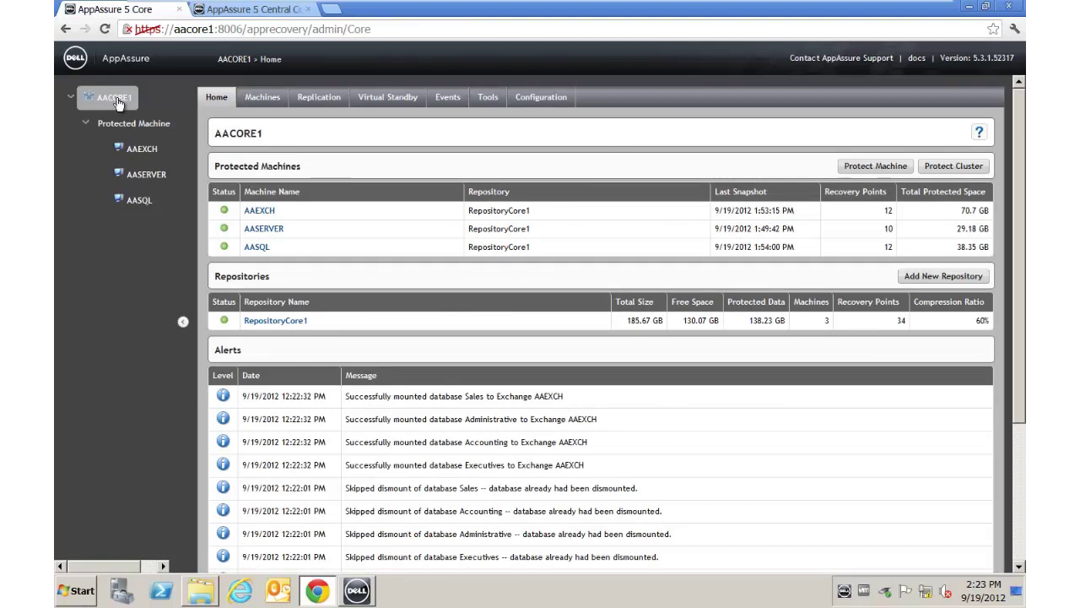
click(483, 100)
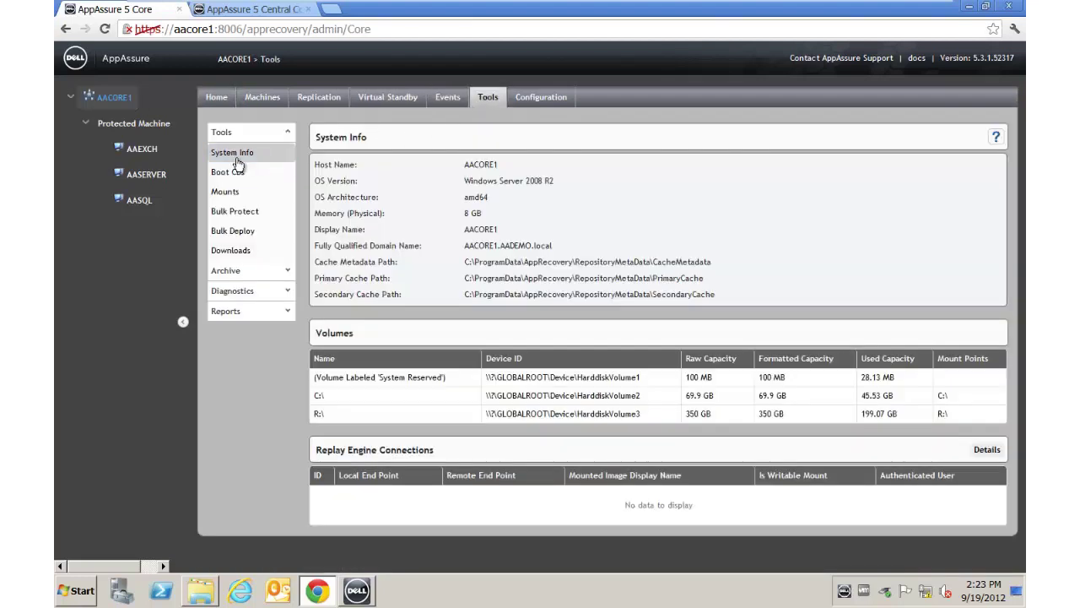
click(238, 256)
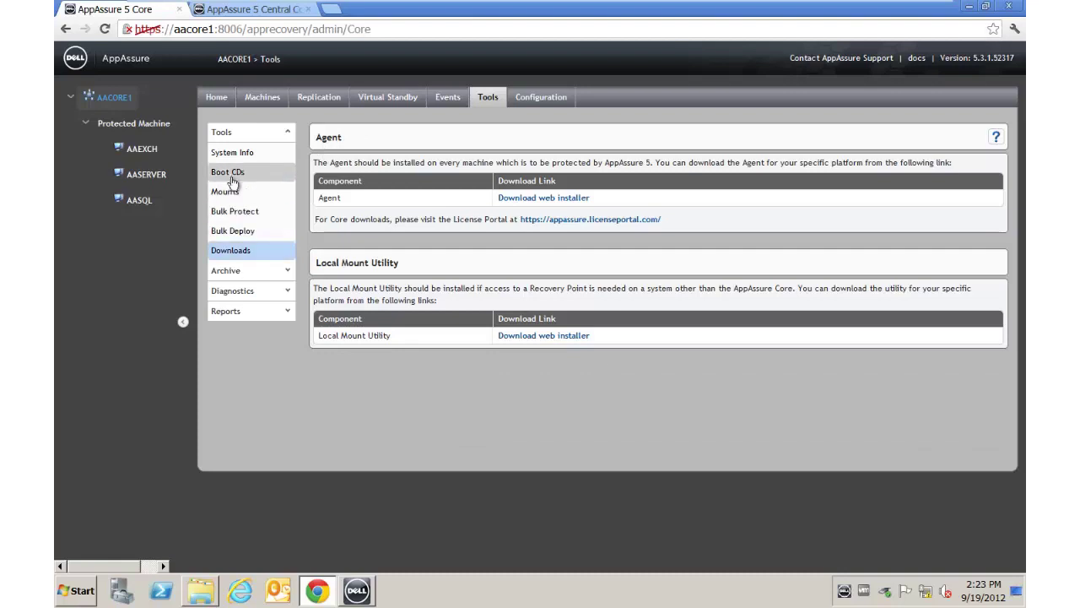
Examine RepositoryCore1's storage locations and statistics in AACORE1's repository configuration.
click(550, 99)
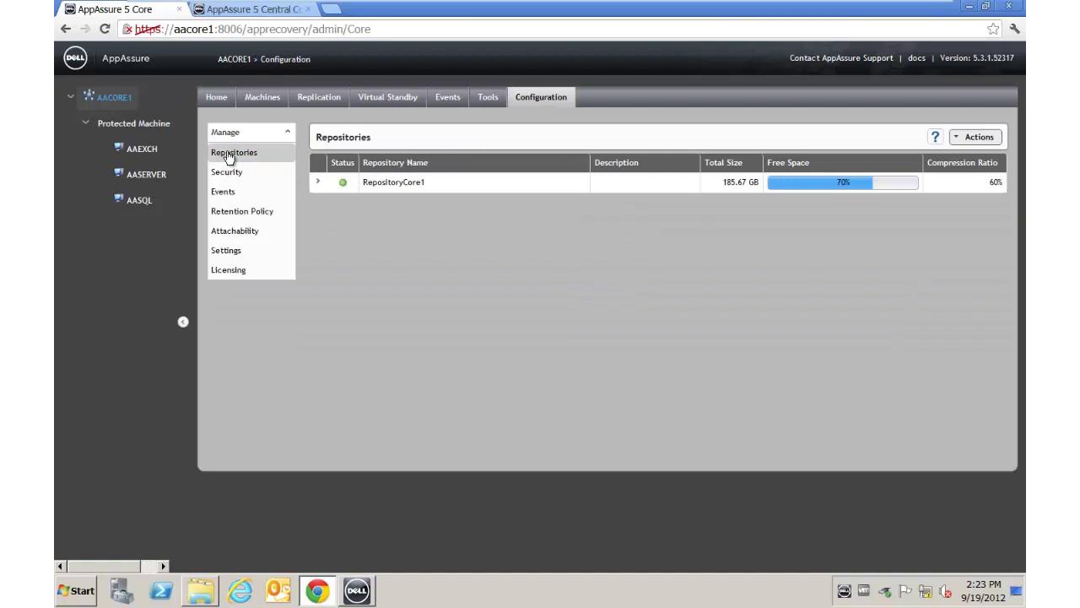
click(319, 183)
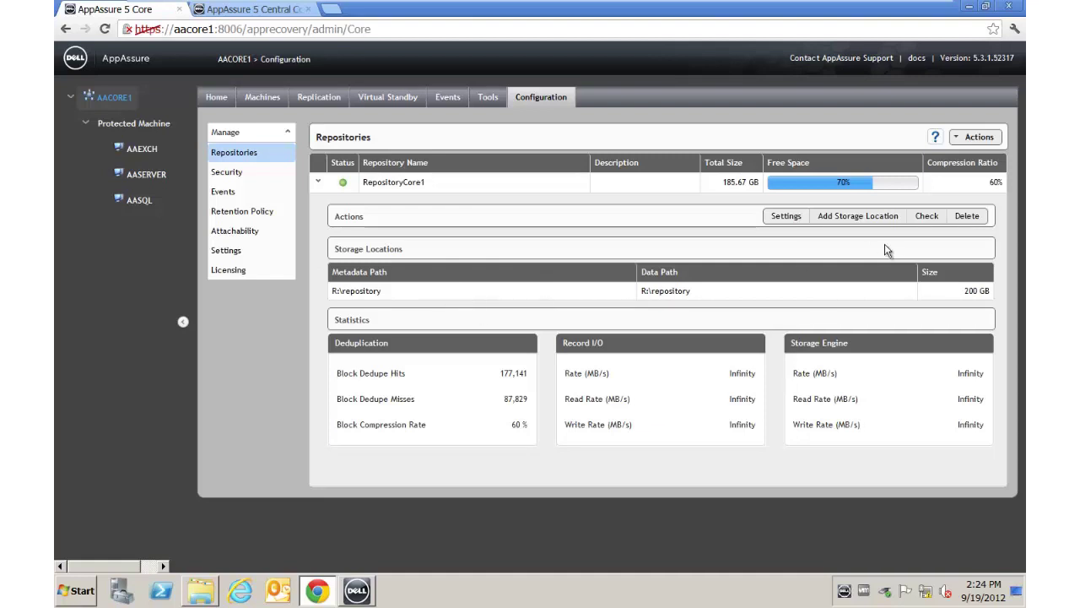
Start adding a storage location to RepositoryCore1, and create and open a folder named repository2 on the Repository (R:) drive.
click(866, 217)
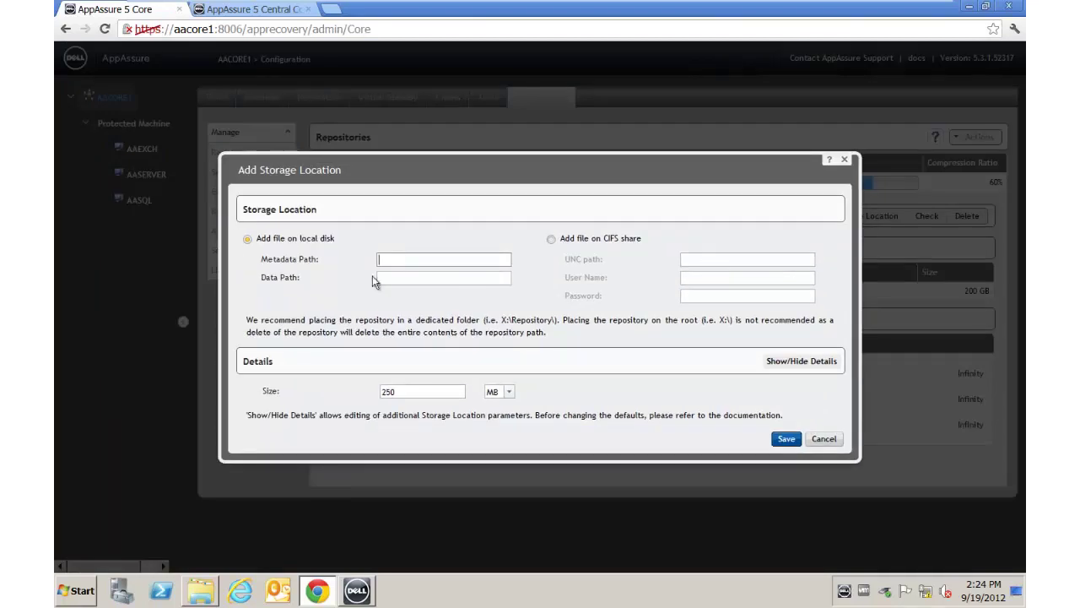
click(200, 590)
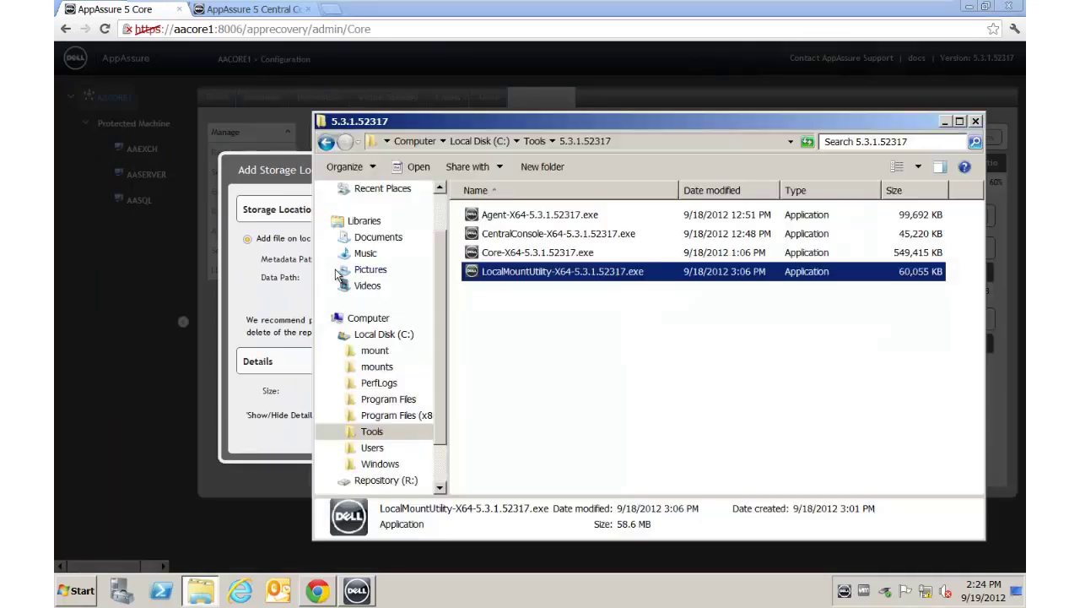
click(331, 334)
click(359, 407)
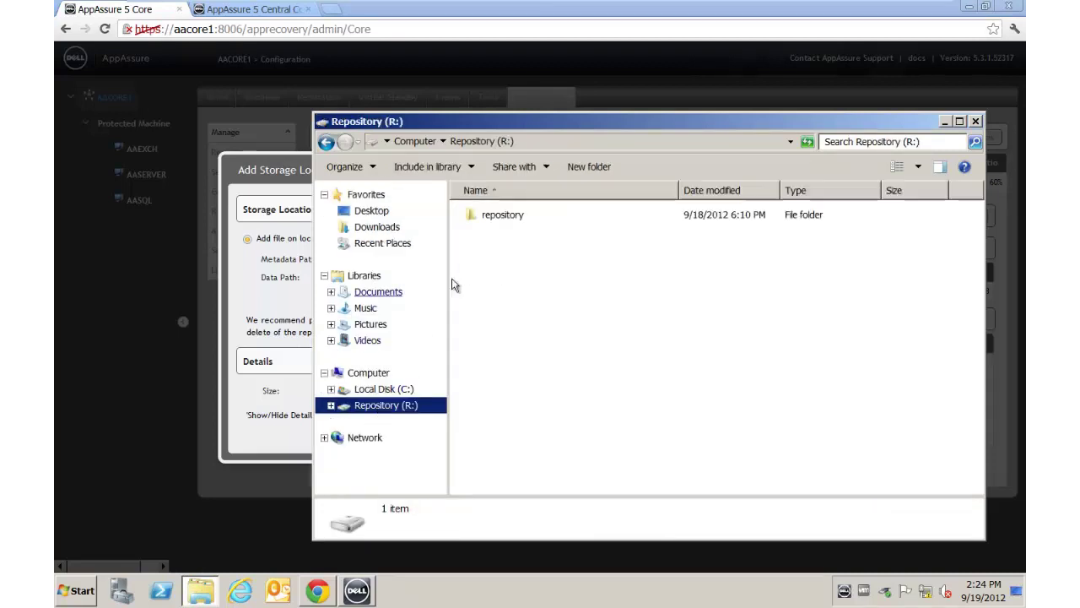
click(479, 261)
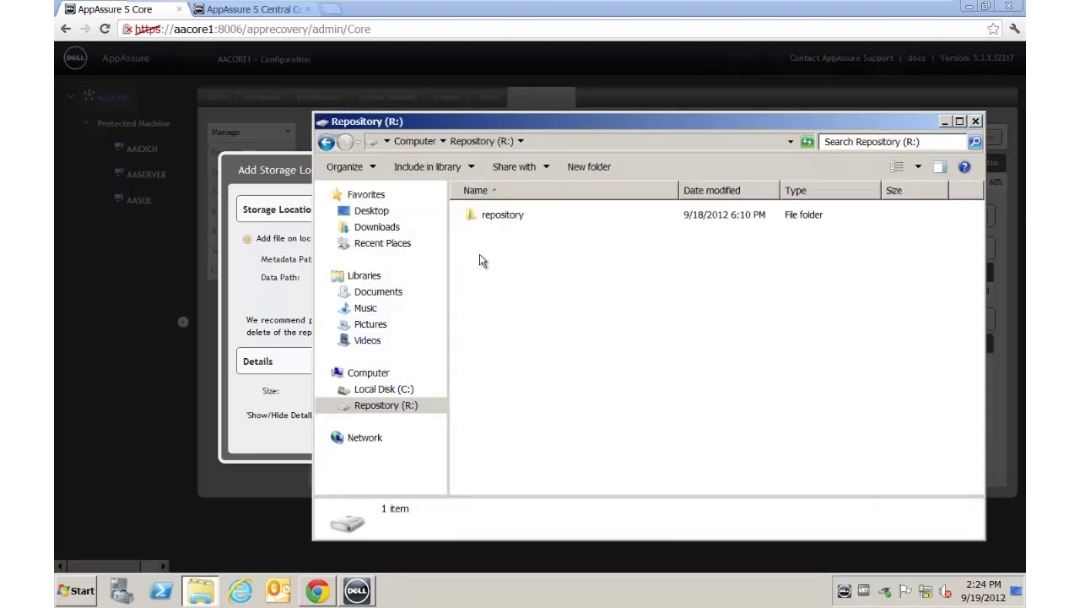
right_click(469, 257)
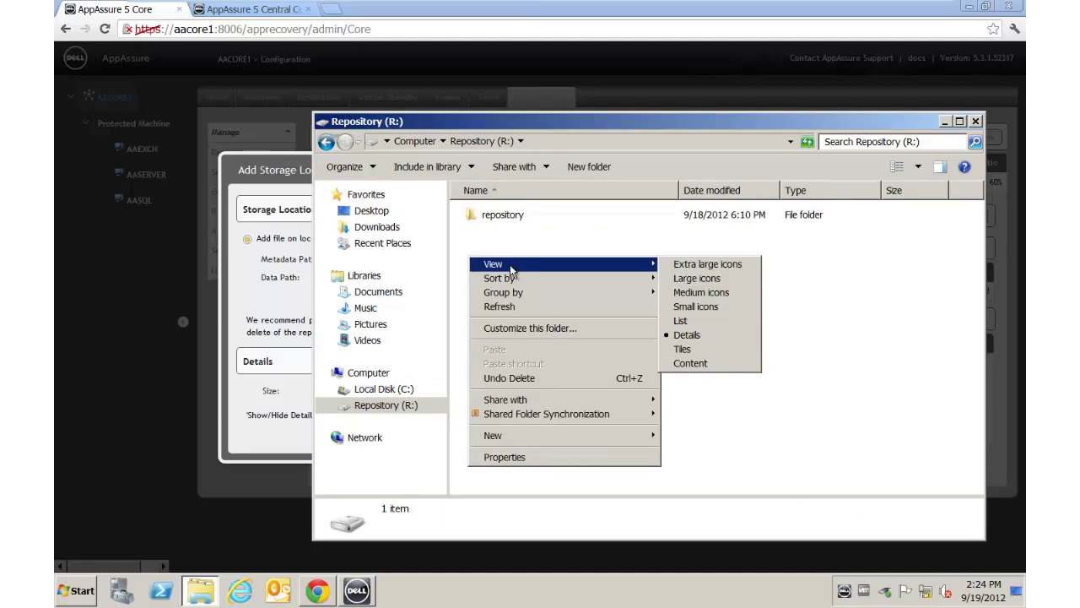
mouse_move(593, 437)
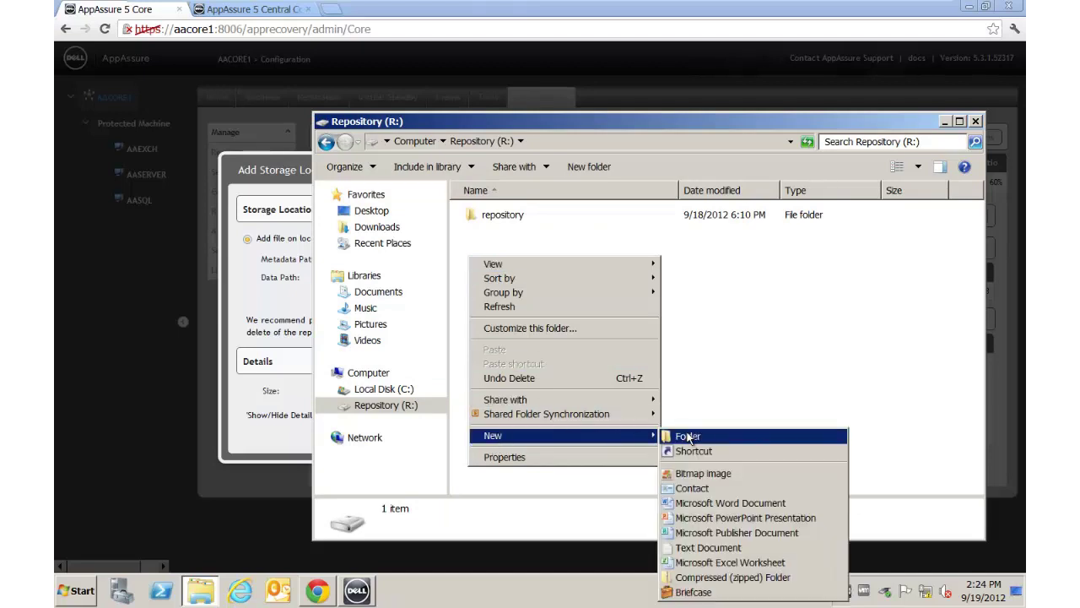
click(686, 437)
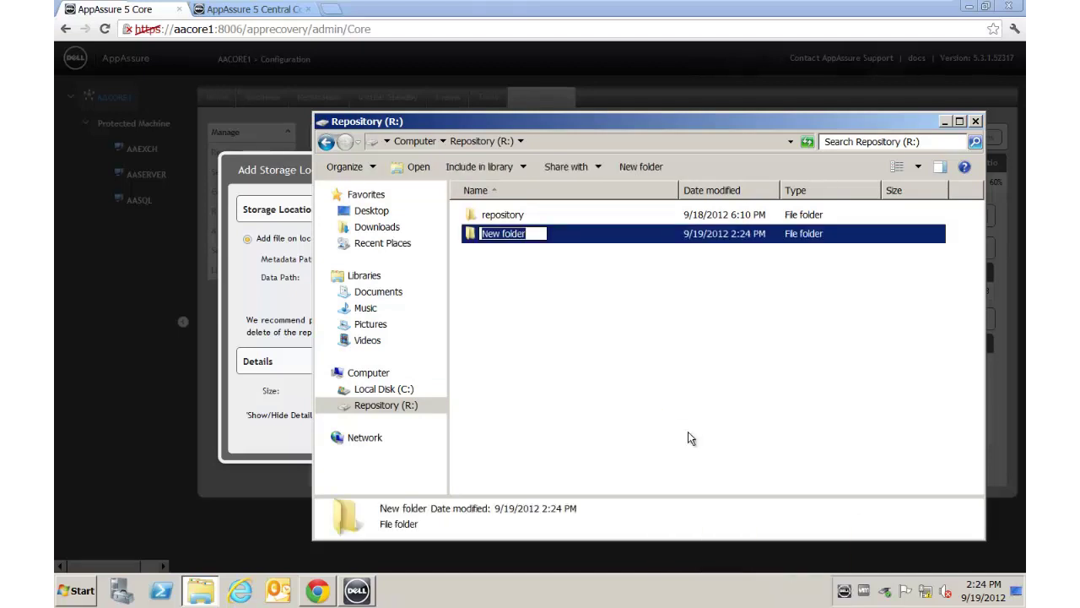
text(re)
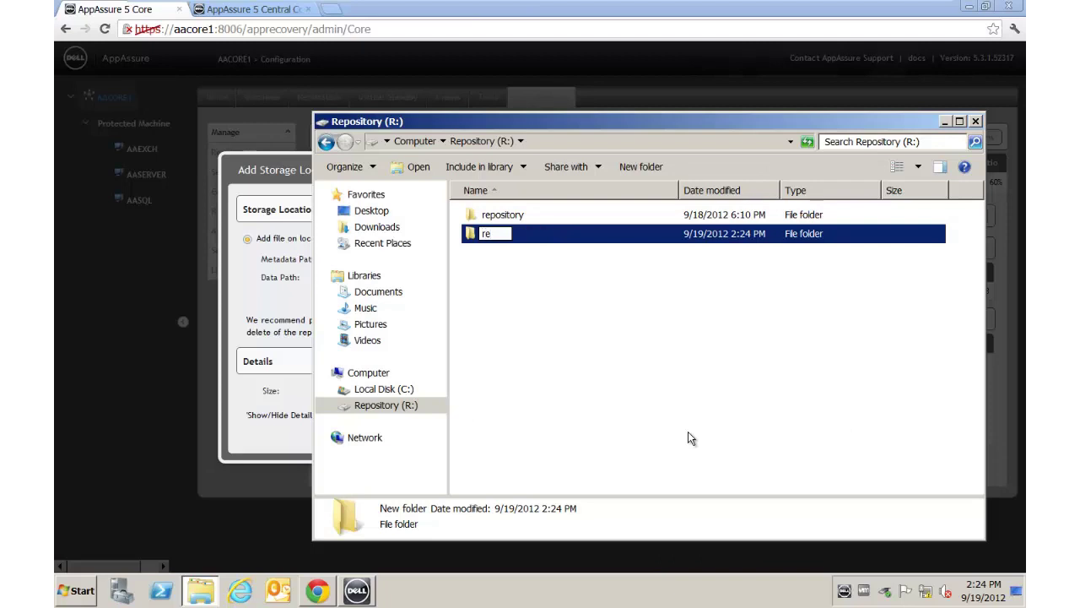
text(pository2)
key(Return)
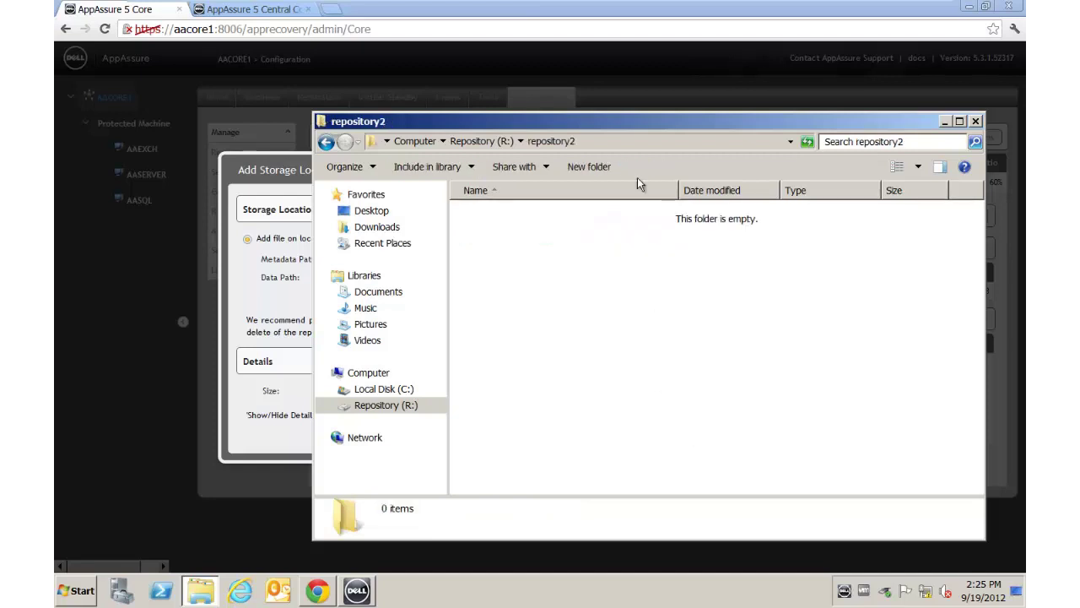
Copy the new folder's path R:\repository2 into both the metadata path and data path of the new storage location.
click(618, 142)
key(ctrl+c)
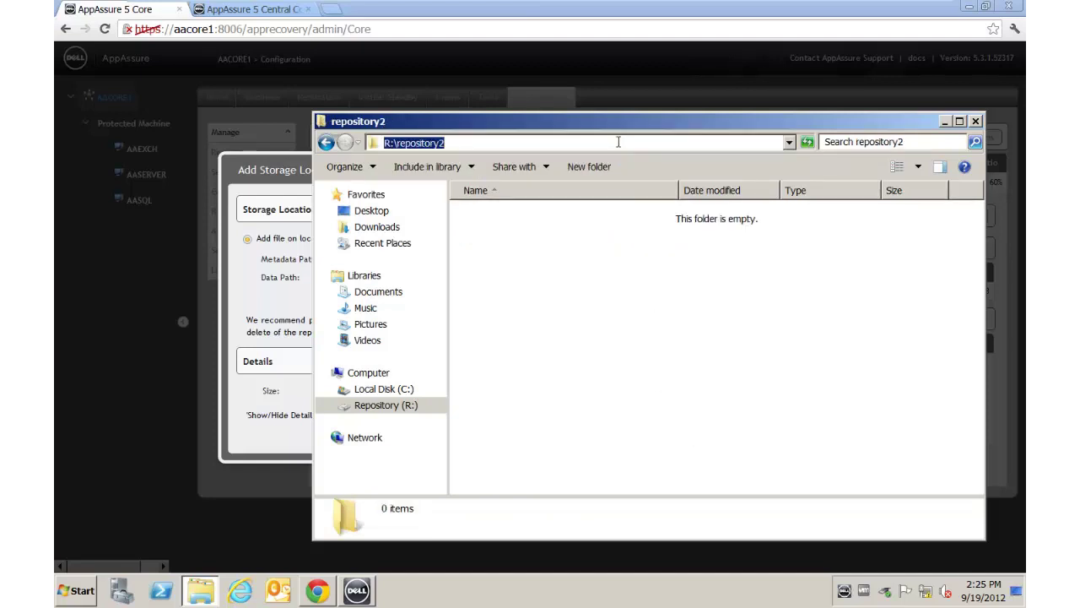
click(265, 165)
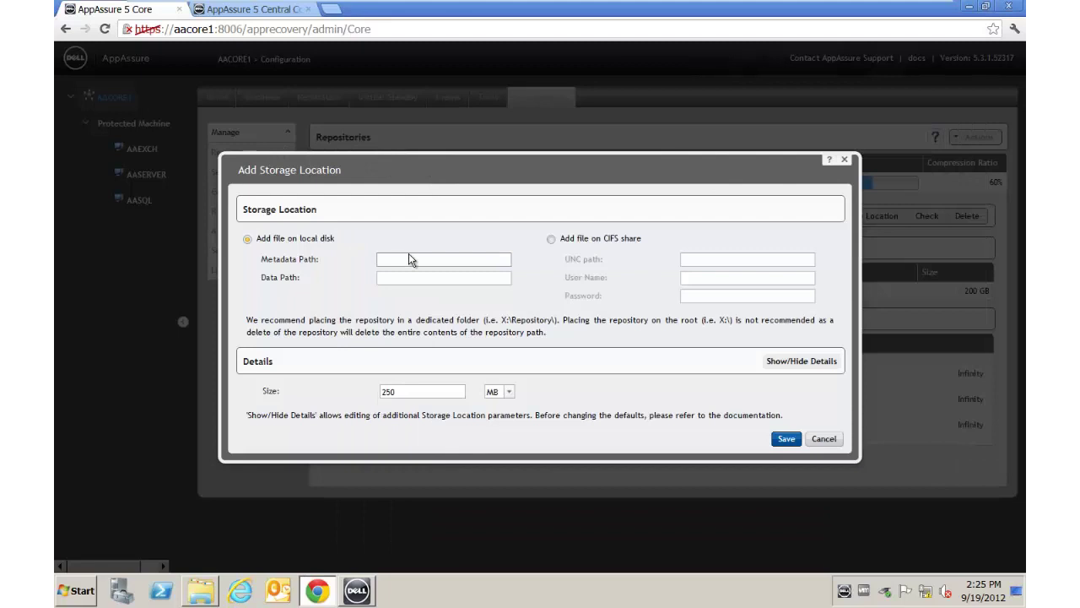
key(ctrl+v)
click(407, 279)
key(ctrl+v)
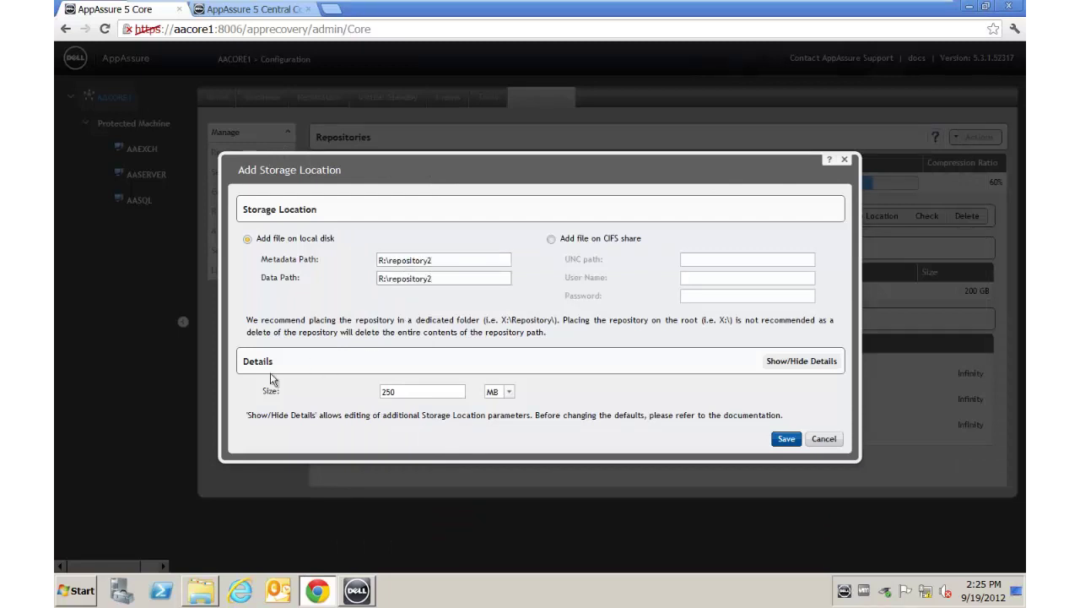
Set the new storage location's size to 50 GB and save it.
double_click(421, 391)
text(50)
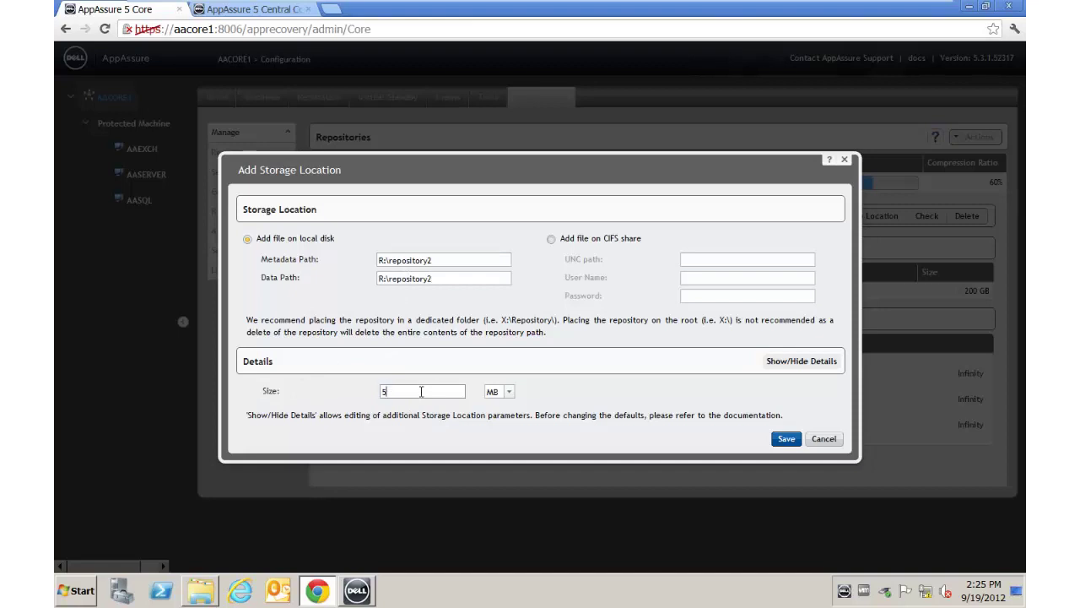
click(505, 393)
click(496, 429)
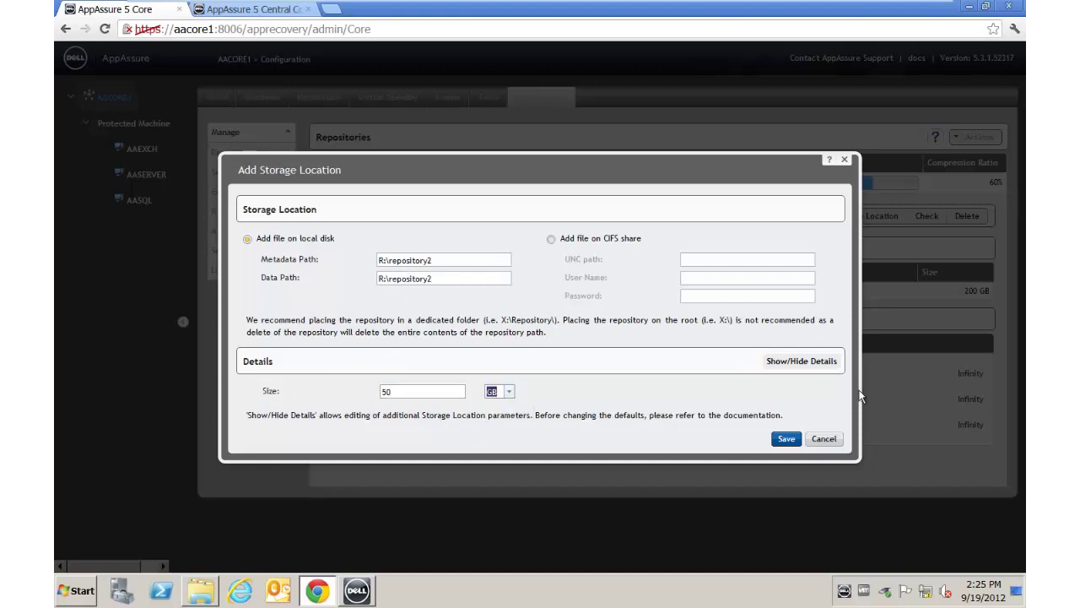
click(789, 440)
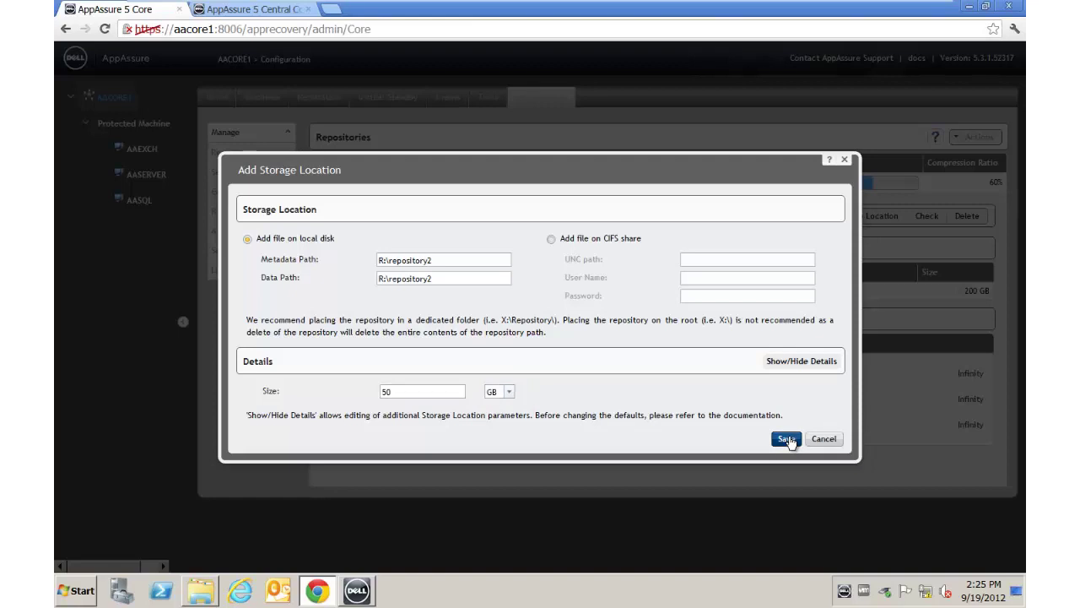
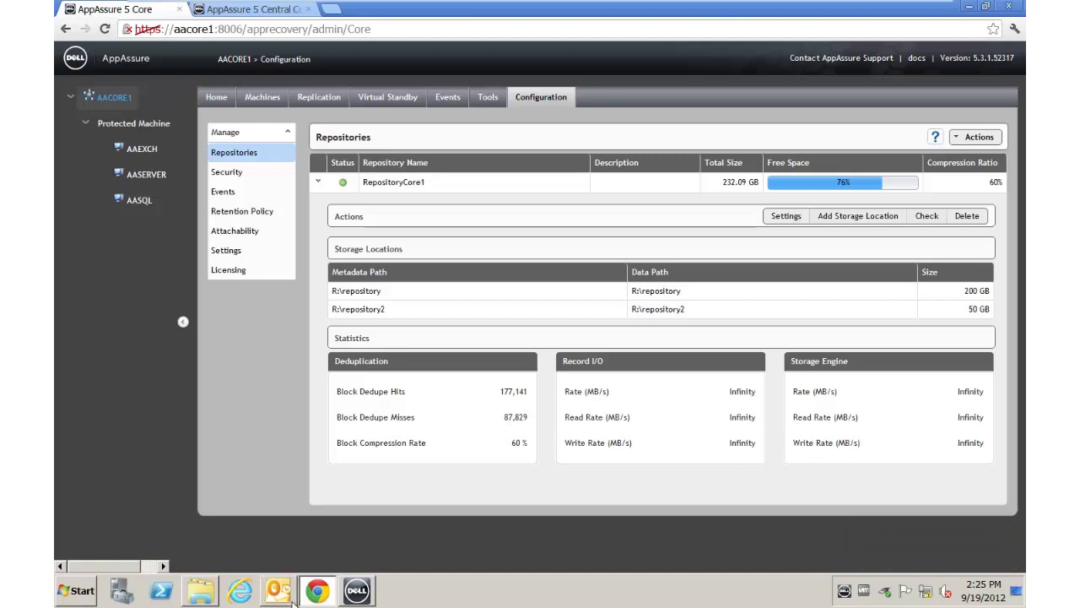
Inspect the files and their sizes in the repository2 and repository folders on R:, and close the folder window.
click(200, 590)
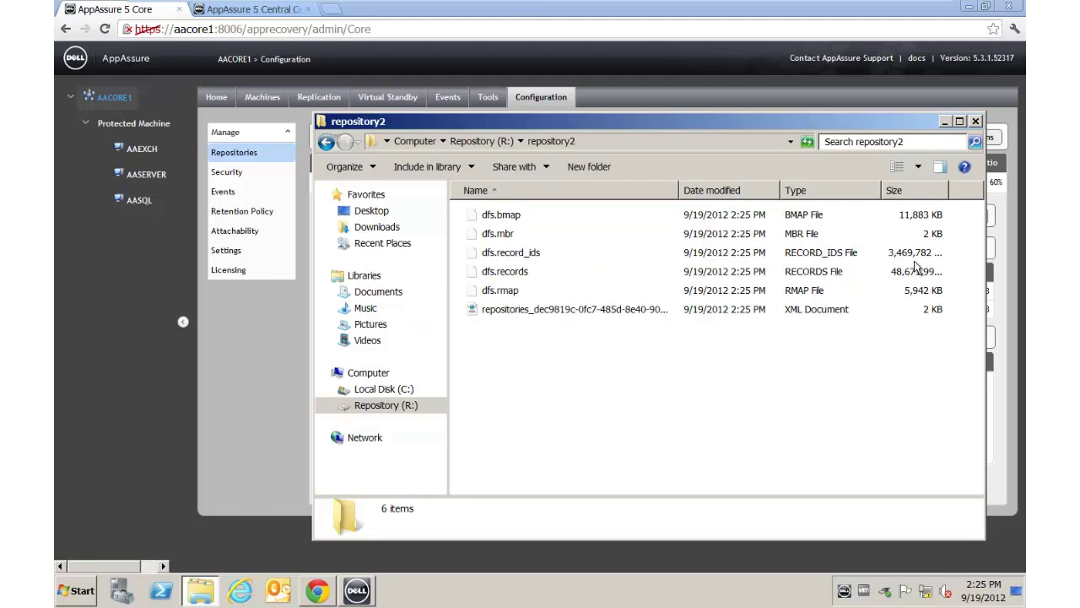
click(525, 272)
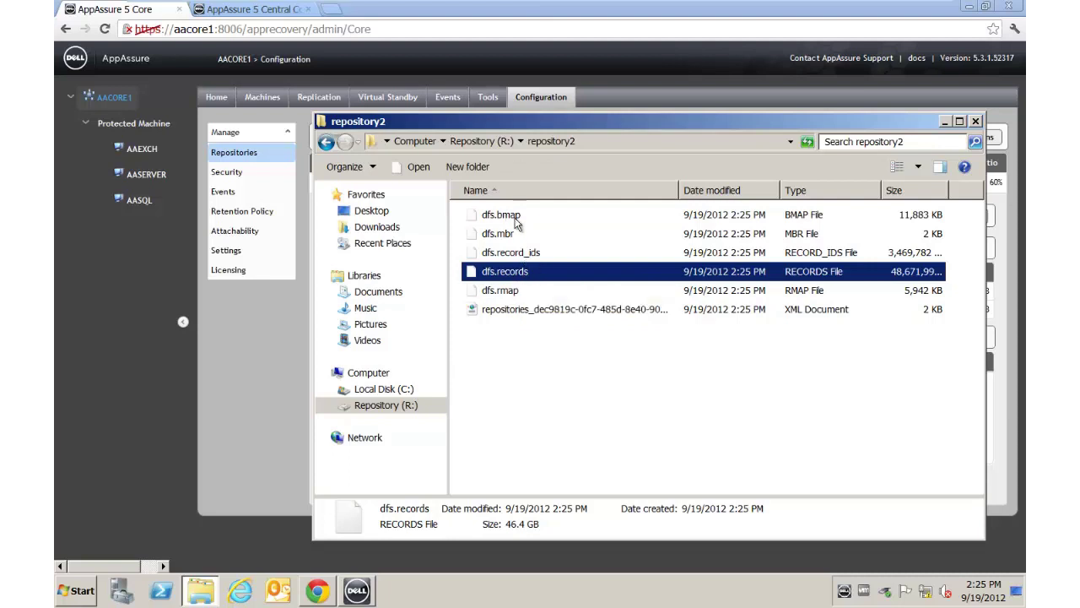
click(471, 140)
click(488, 216)
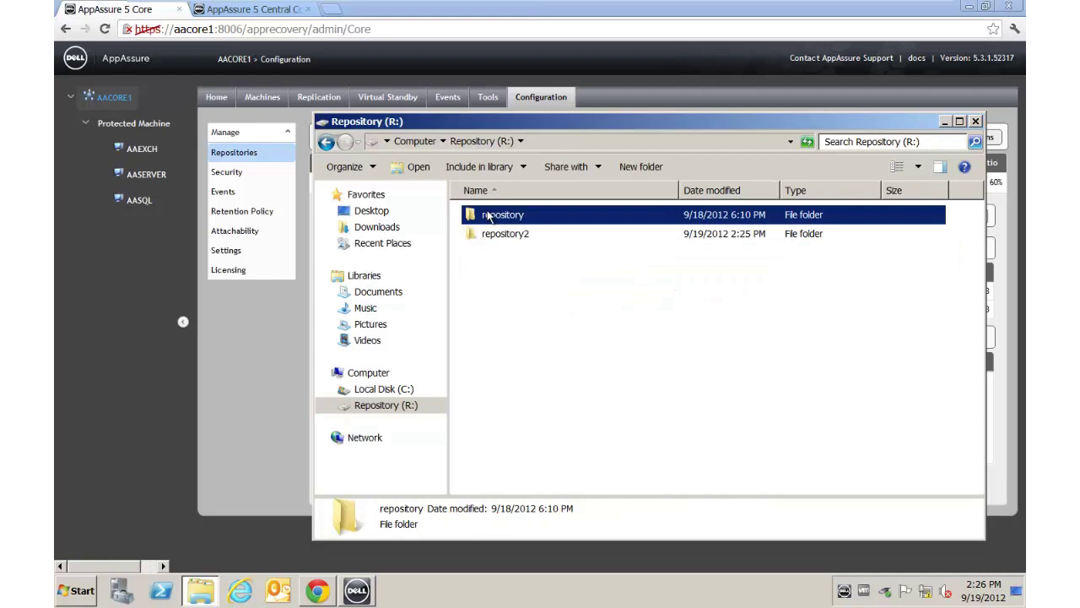
double_click(488, 216)
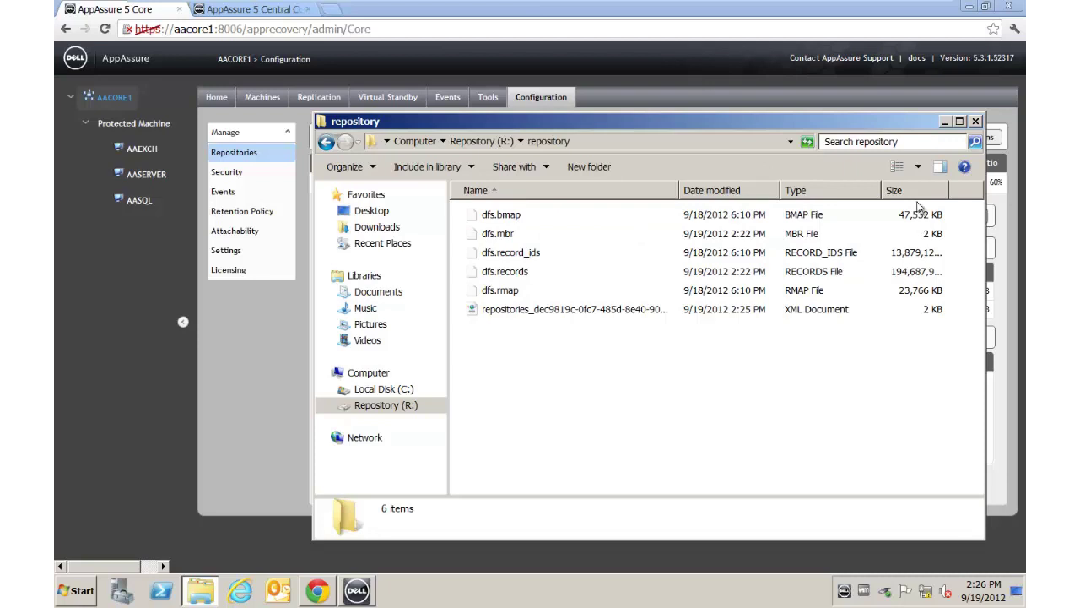
click(473, 141)
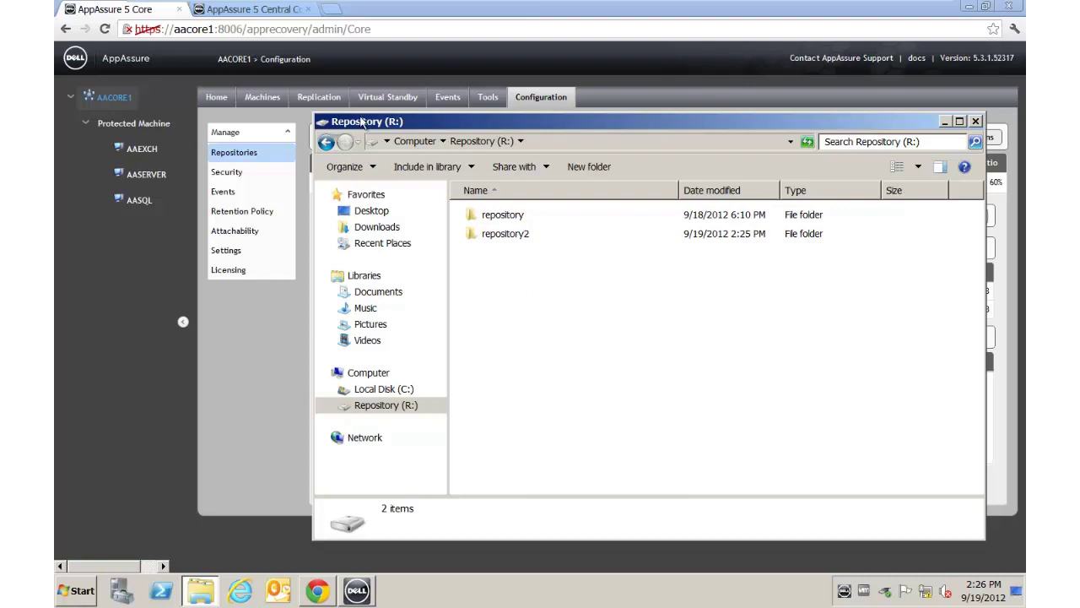
double_click(322, 121)
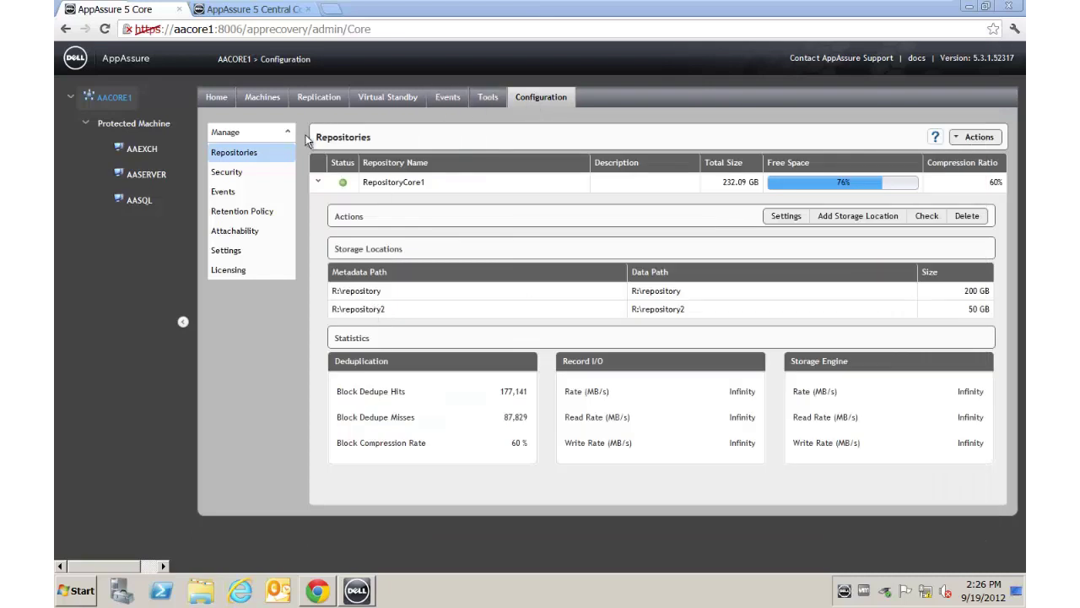
View AACORE1's encryption keys and the actions available for demokey.
click(226, 173)
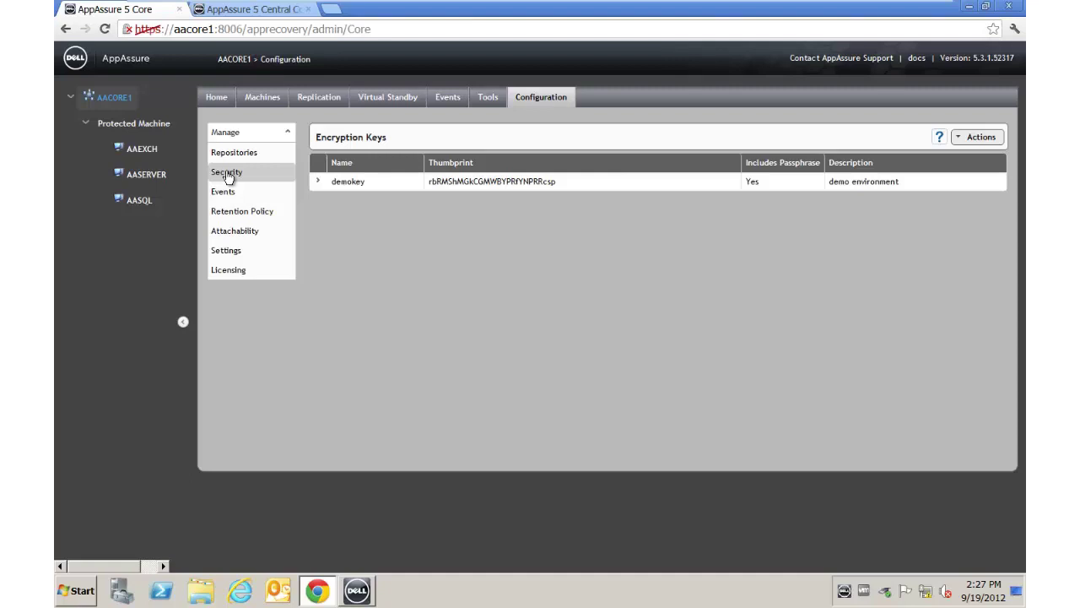
click(318, 182)
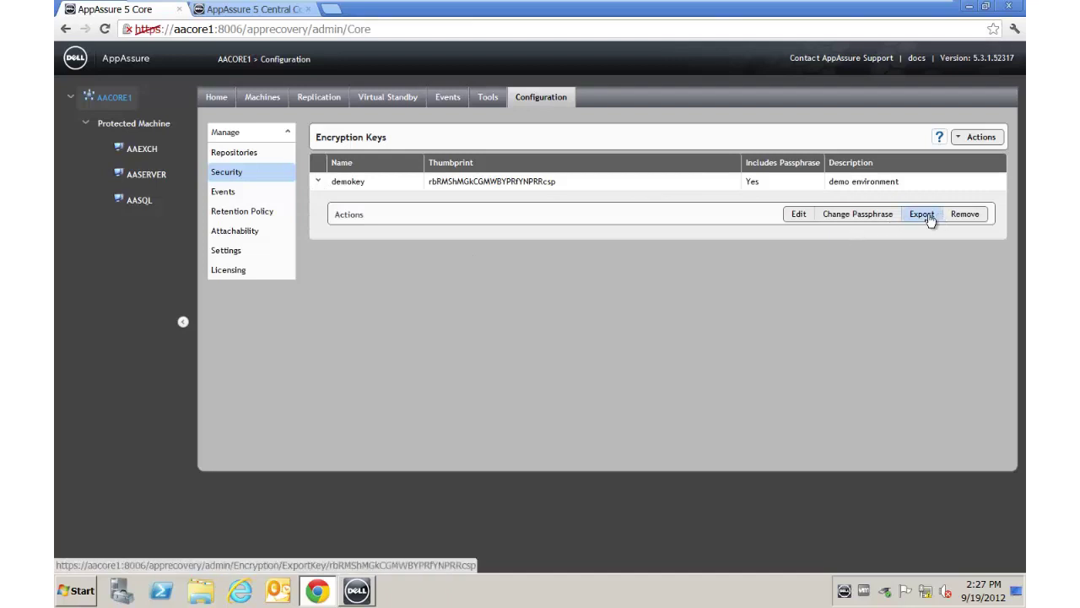
Review the email notification configuration with notifications enabled and the default notification group's events, cancelling both dialogs.
click(223, 194)
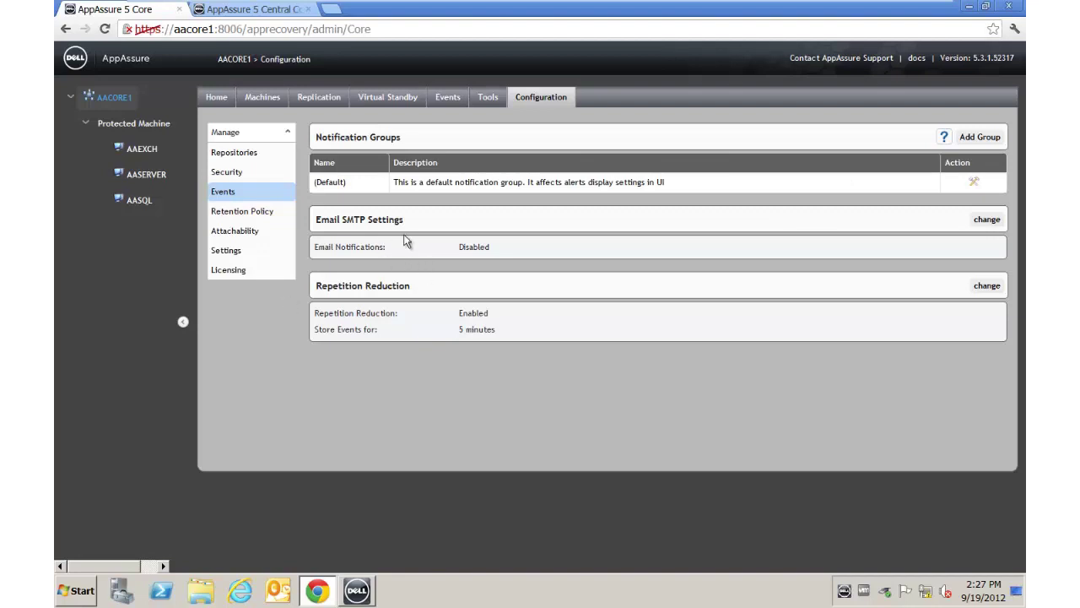
click(987, 219)
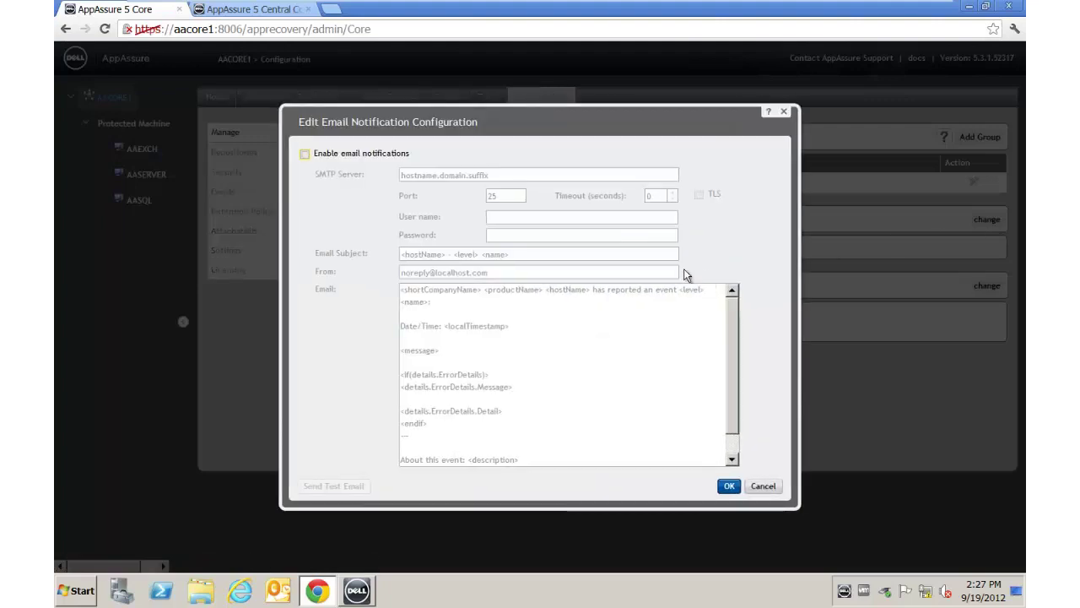
click(304, 154)
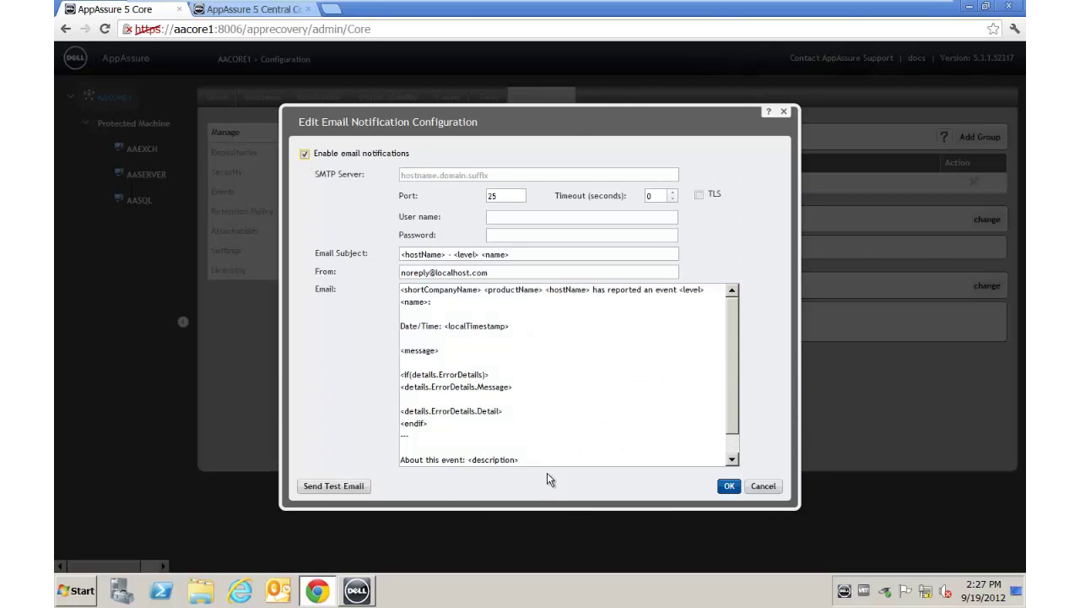
click(762, 486)
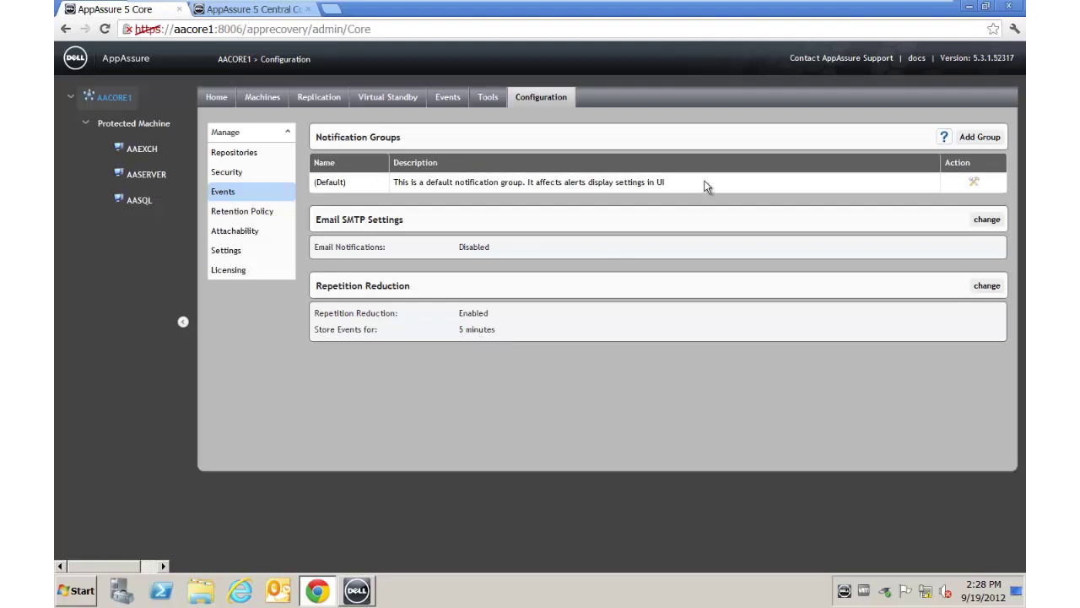
click(975, 182)
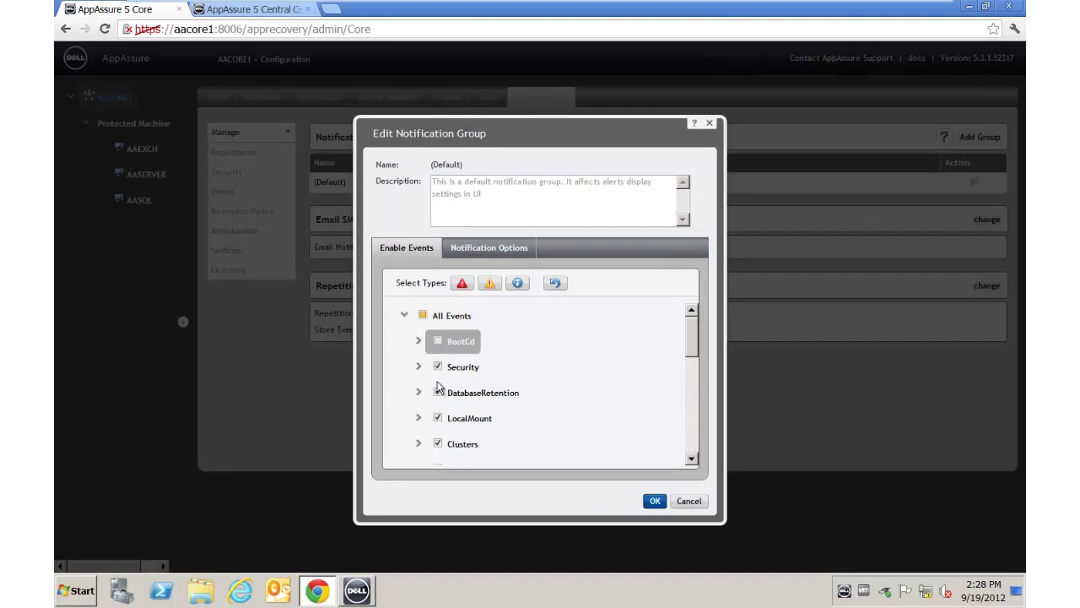
click(698, 502)
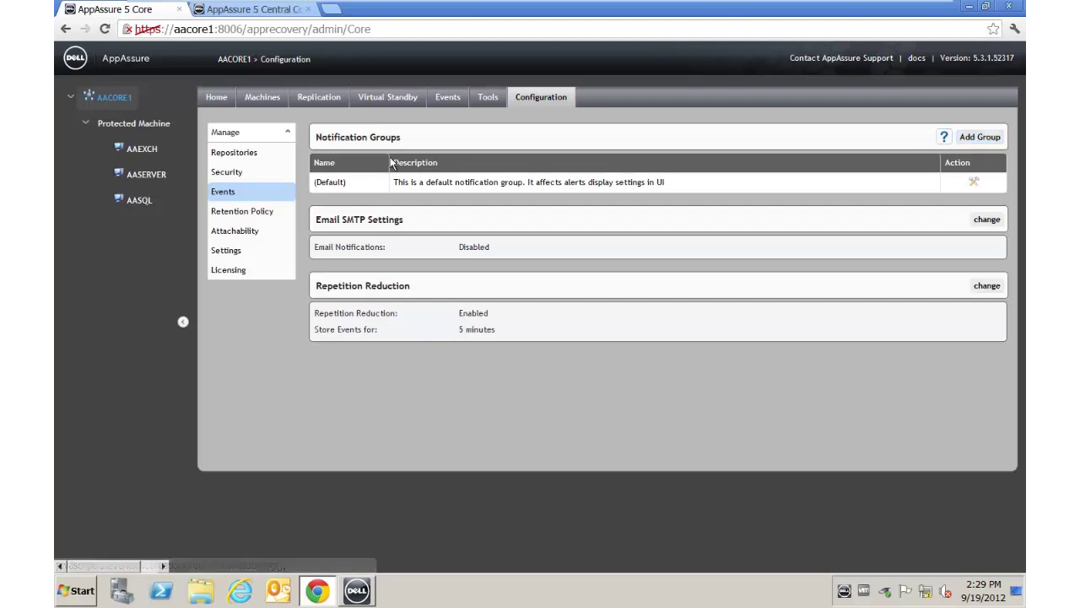
Review the core's retention policy and its SQL attachability check settings.
click(249, 213)
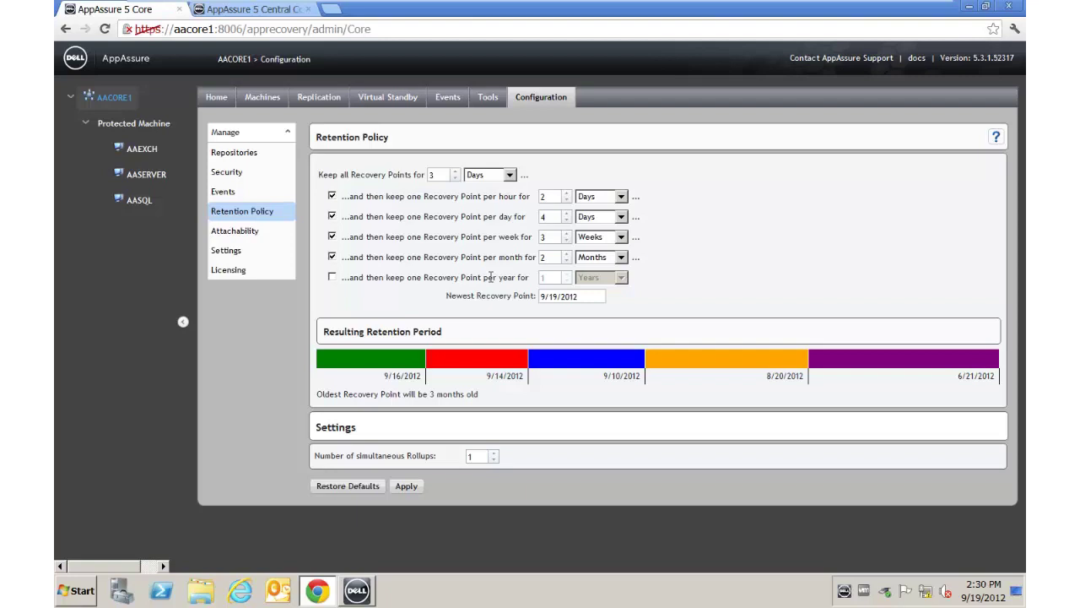
click(228, 234)
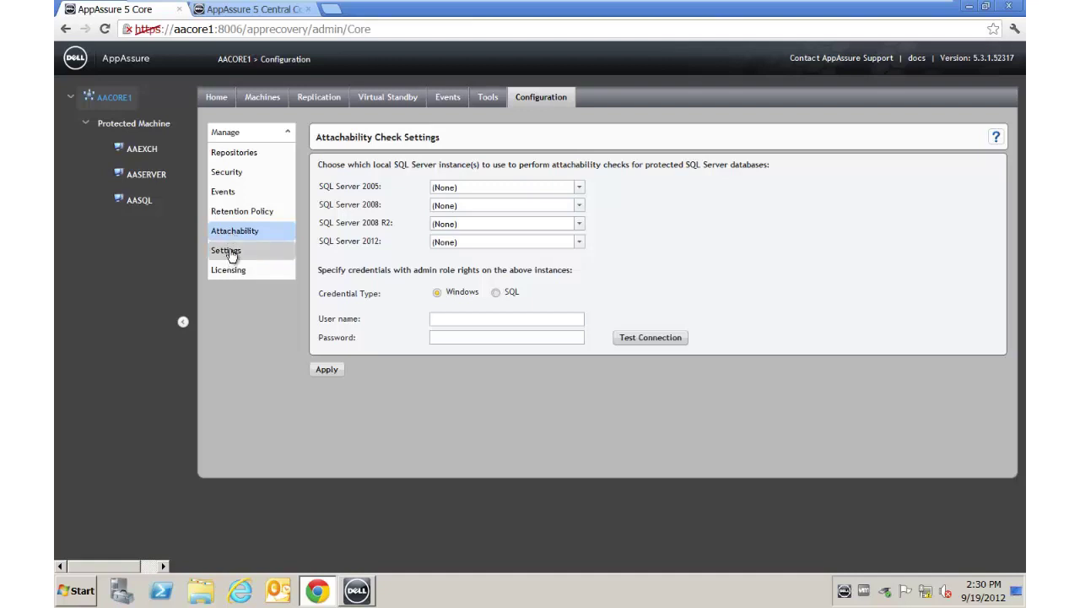
Review the core's general settings, from nightly jobs and transfer queue through deploy and database connection settings.
click(231, 253)
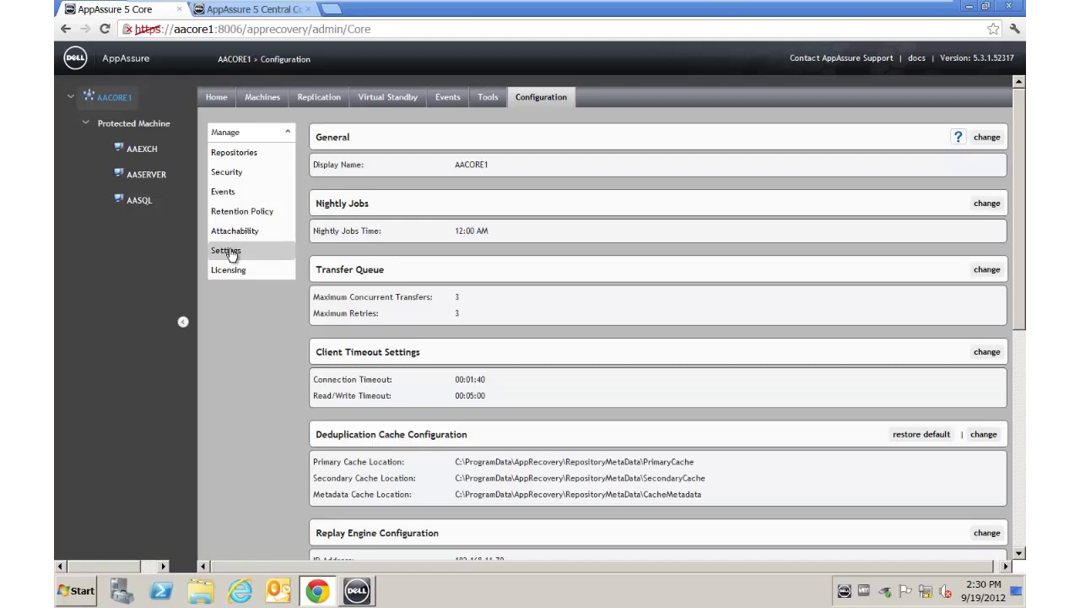
click(231, 253)
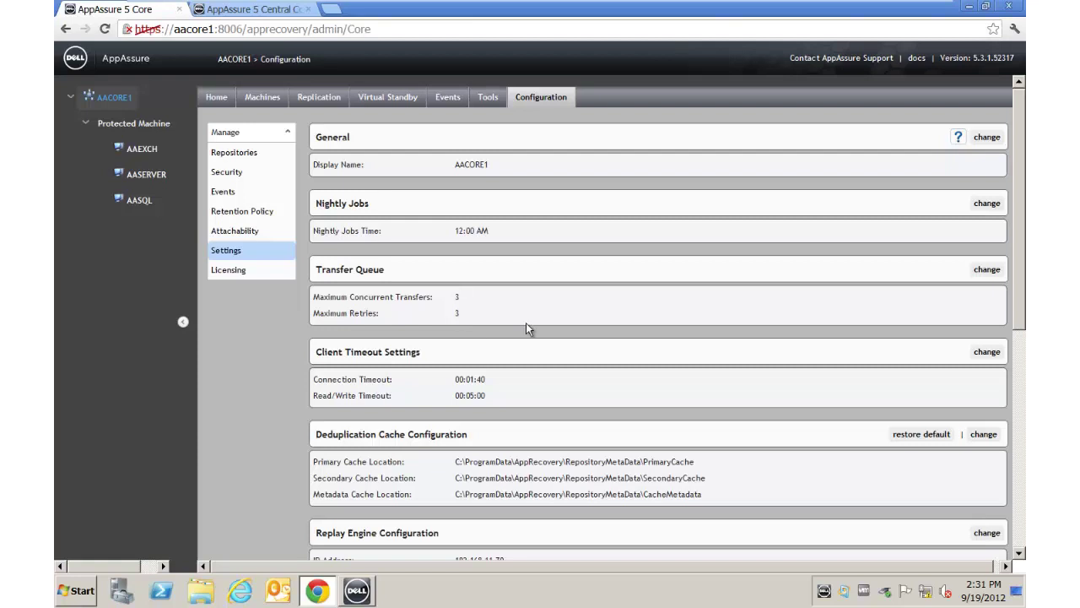
scroll(526, 323, down, 4)
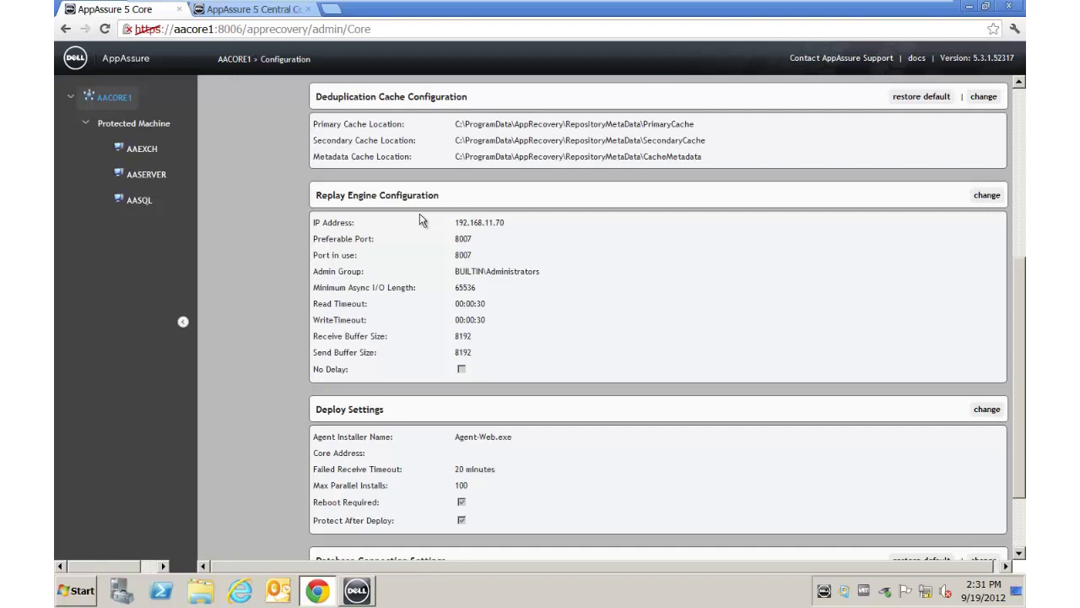
scroll(420, 218, down, 2)
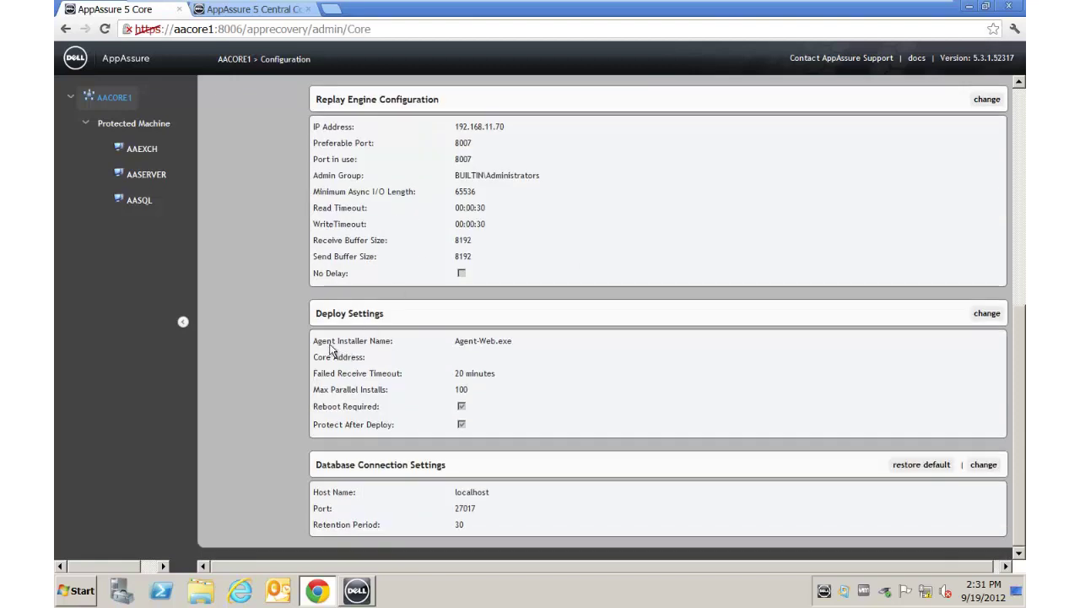